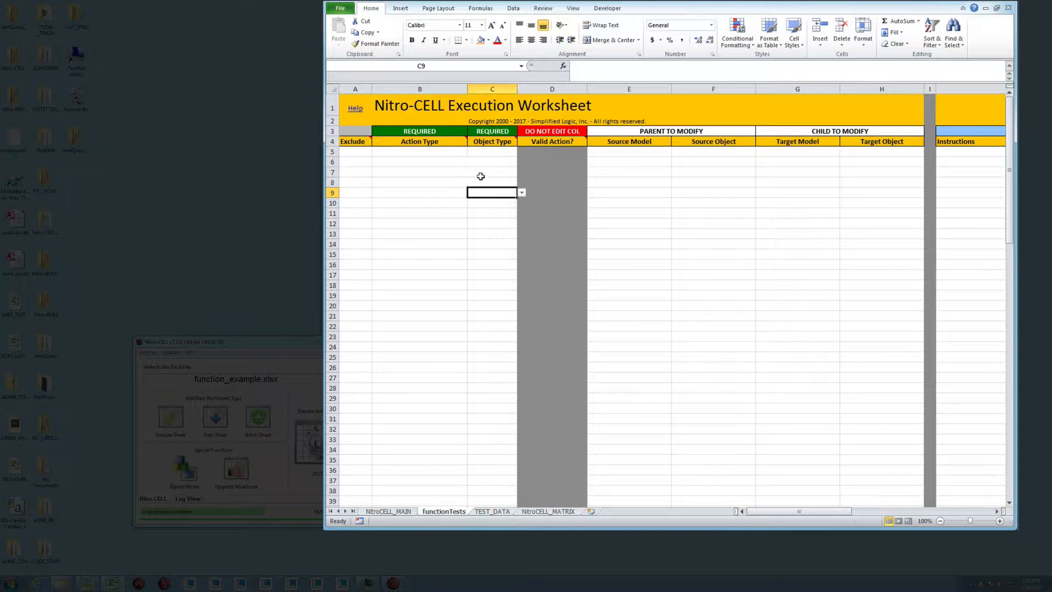
Set row 7 of the execution worksheet to object type Worksheet and action type WRITE_FORMULAS, and review its usage instructions
left_click(498, 173)
left_click(521, 172)
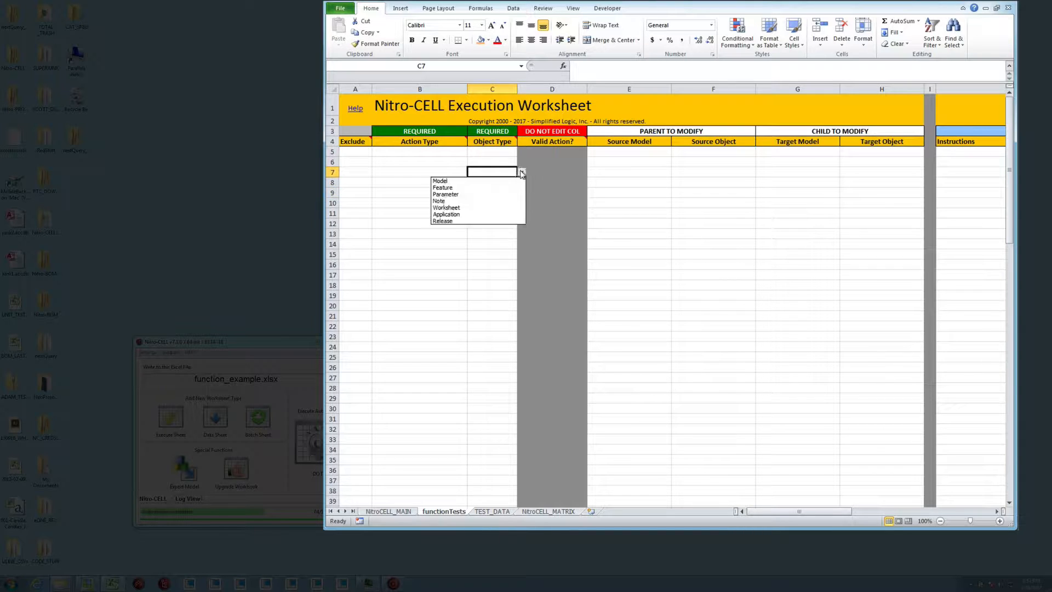
left_click(482, 208)
left_click(451, 172)
left_click(471, 172)
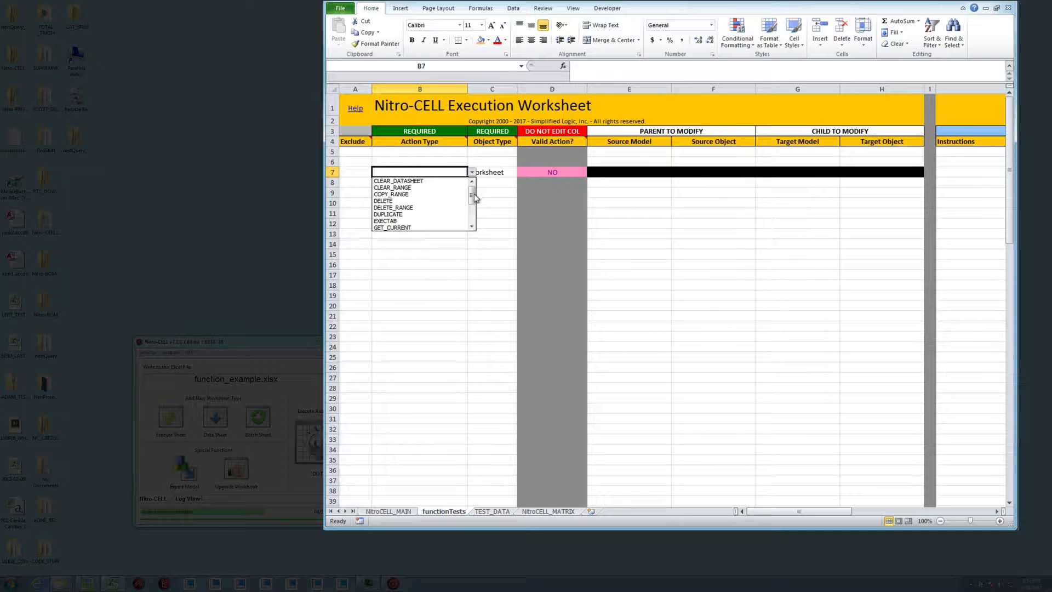
left_click_drag(470, 188, 472, 220)
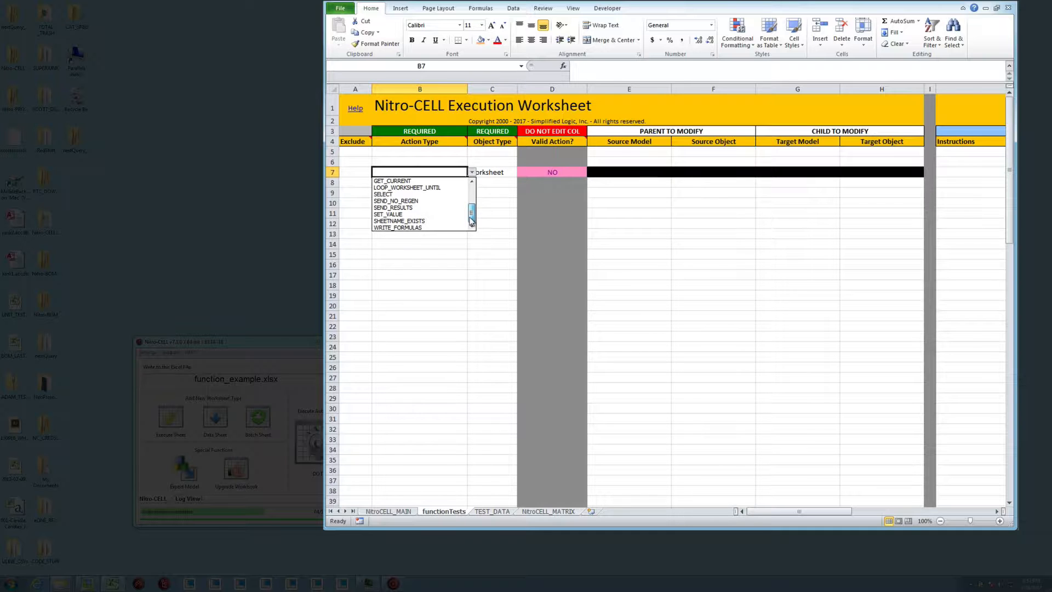
left_click(425, 228)
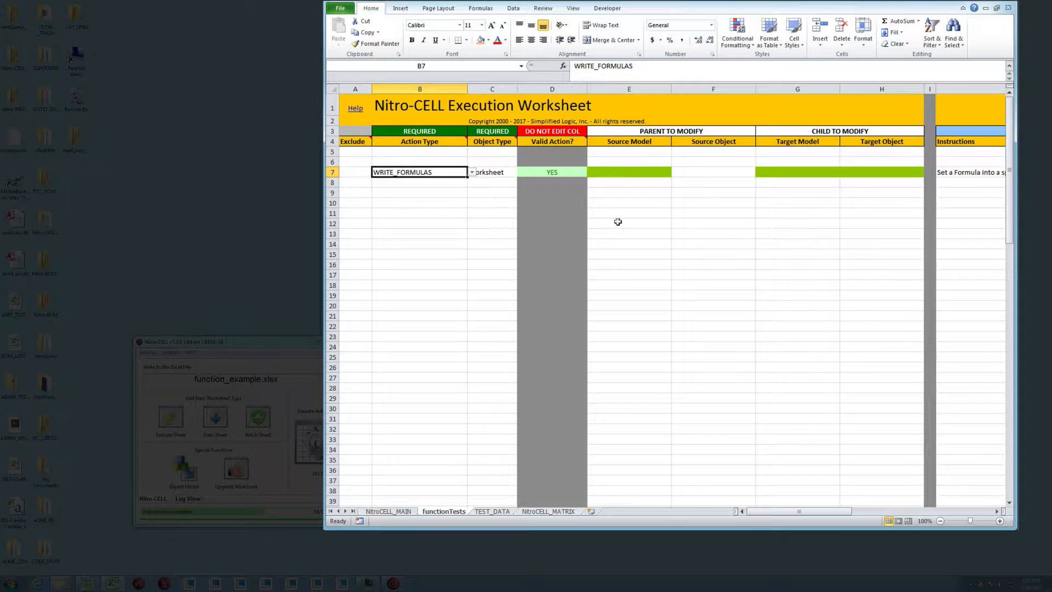
left_click_drag(784, 511, 928, 510)
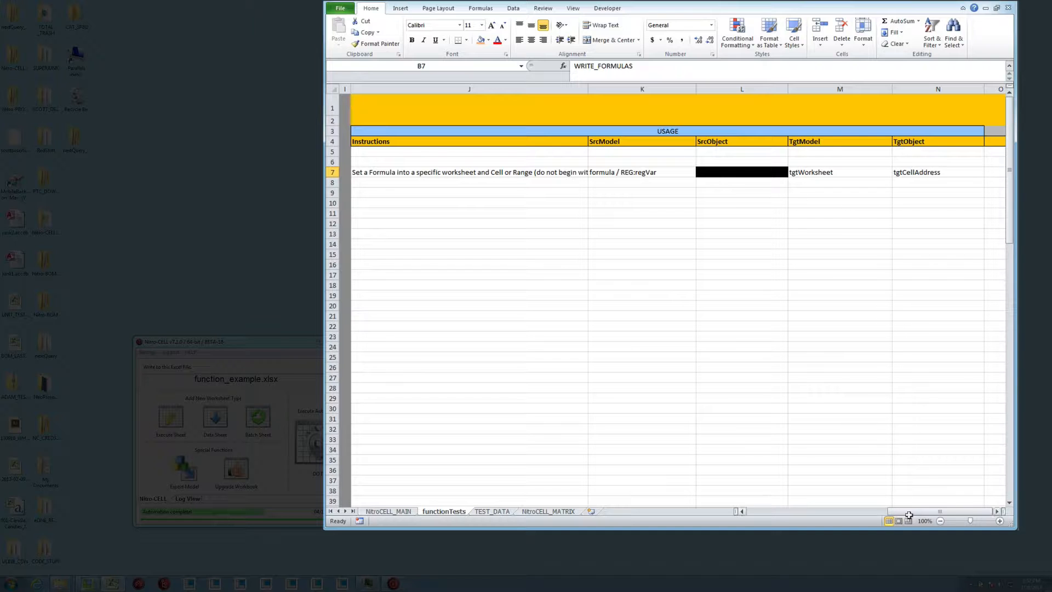
left_click_drag(914, 513, 699, 512)
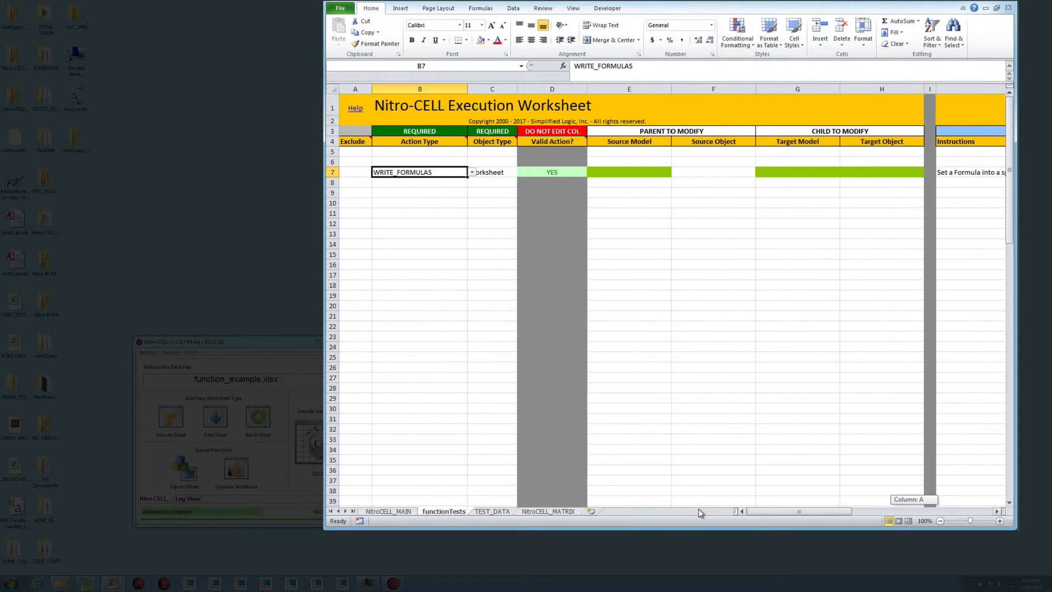
Enter the formula =MIN(C5:G5) in cell H5, the first Min cell of the TEST_DATA sheet
left_click(617, 172)
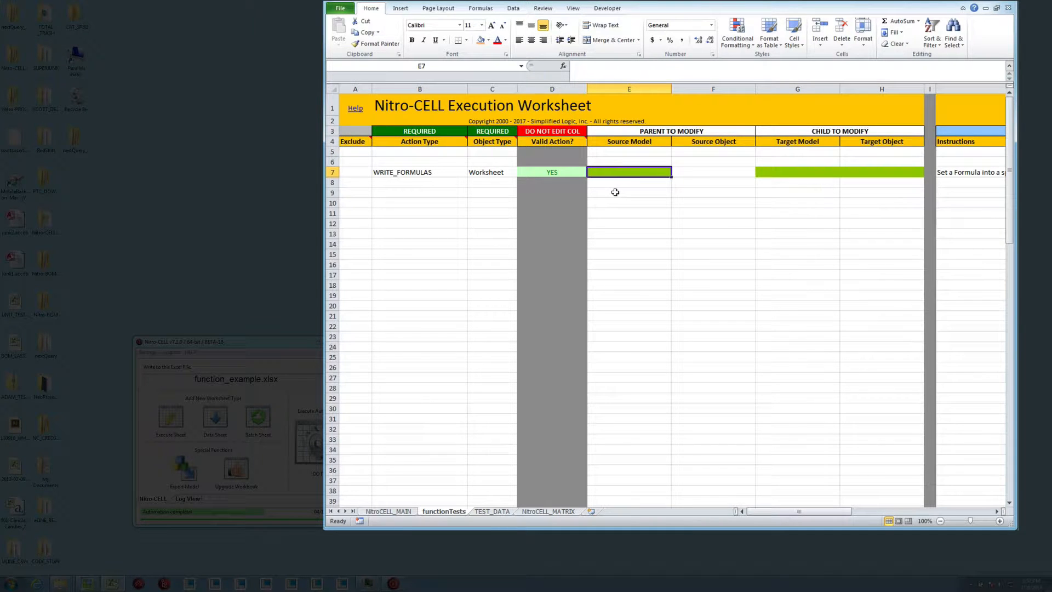
left_click(486, 511)
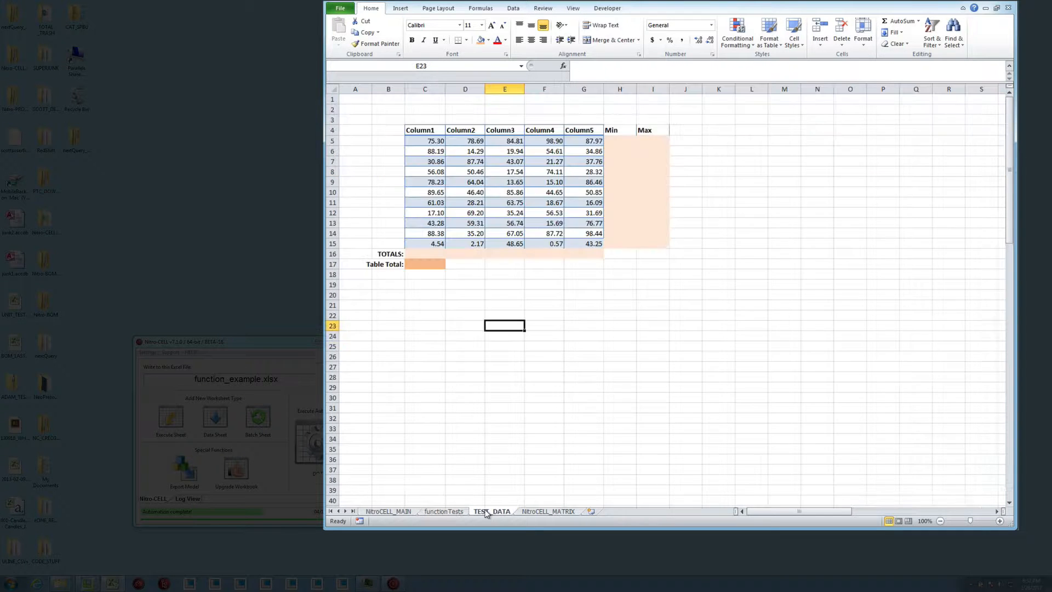
left_click(499, 281)
left_click(616, 141)
type("=")
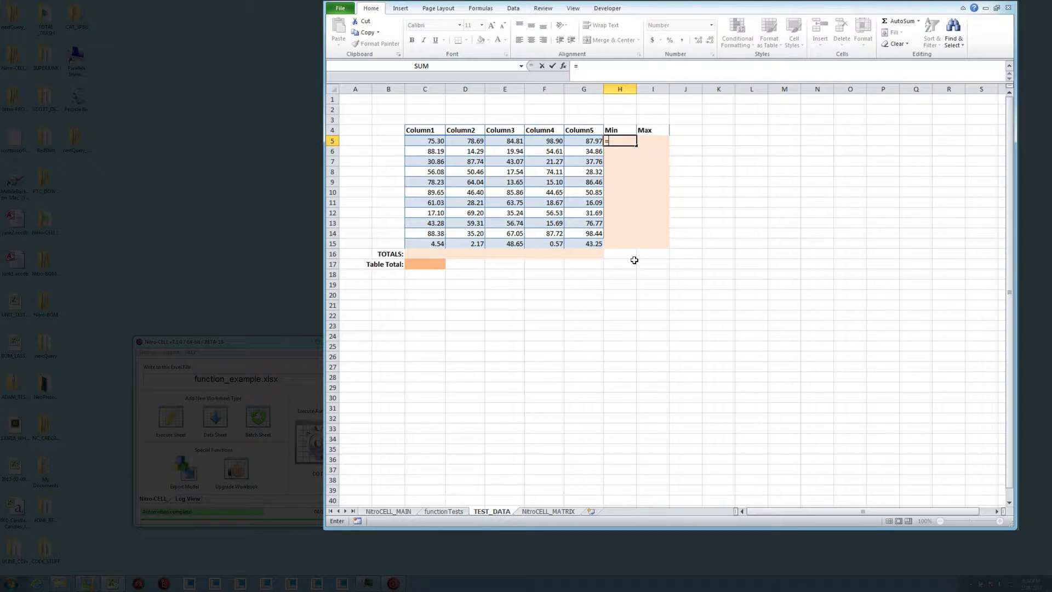
type("min(")
key("Left")
key("shift+Left")
key("shift+Left")
key("shift+Left")
key("shift+Left")
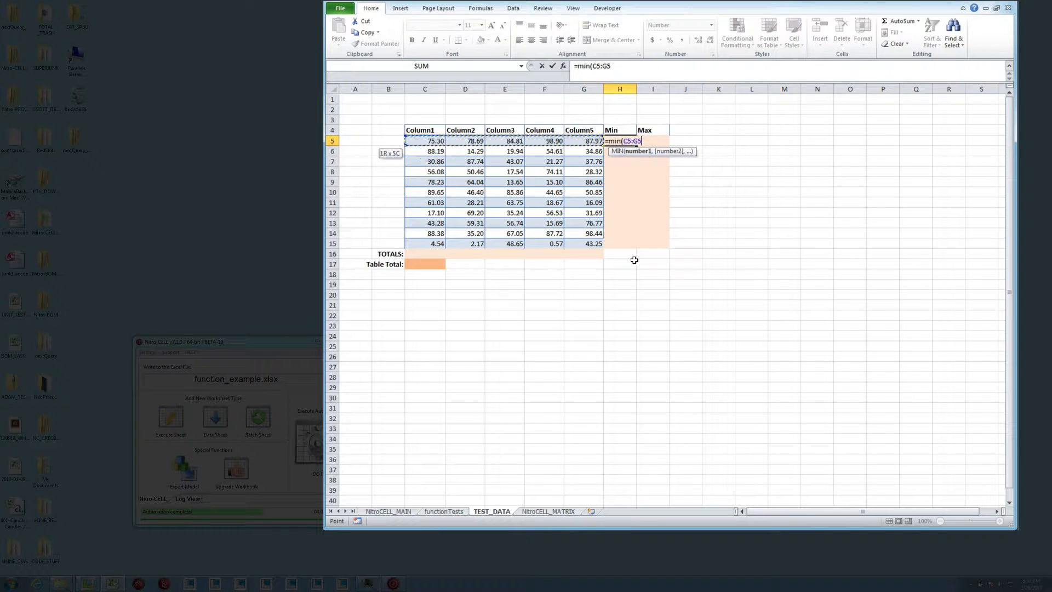
key("Return")
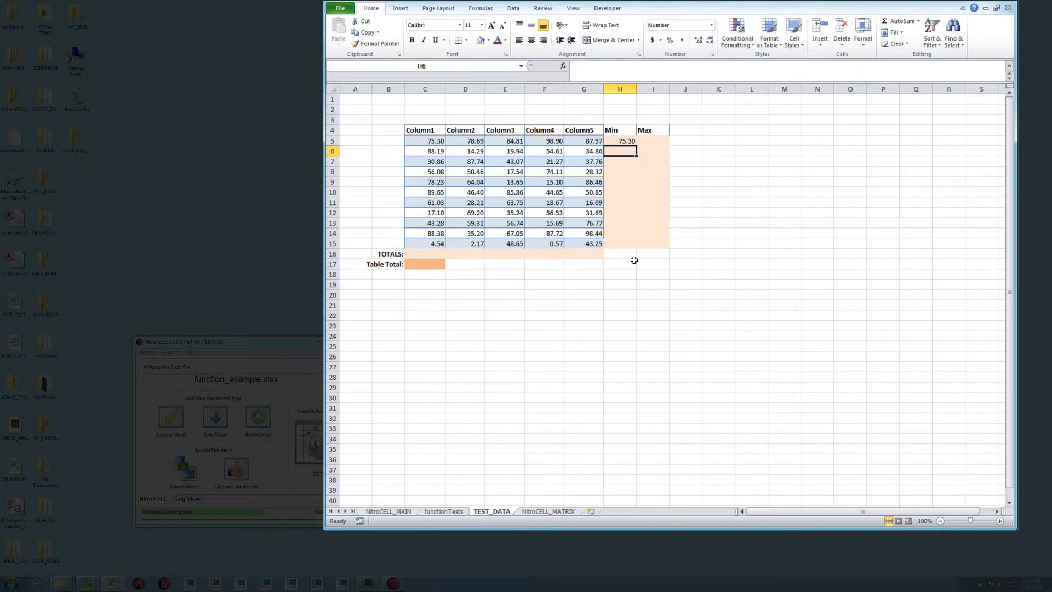
Copy the formula text =MIN(C5:G5) from H5 and paste it as literal text into row 7's Source Model on functionTests
left_click(622, 141)
left_click_drag(615, 68, 560, 68)
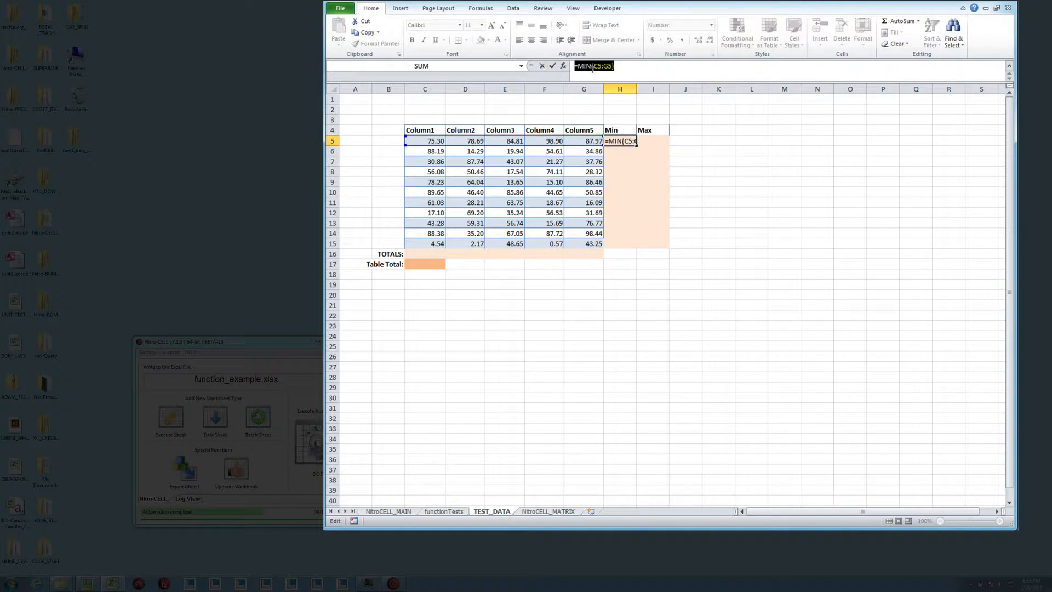
key("ctrl+c")
key("Escape")
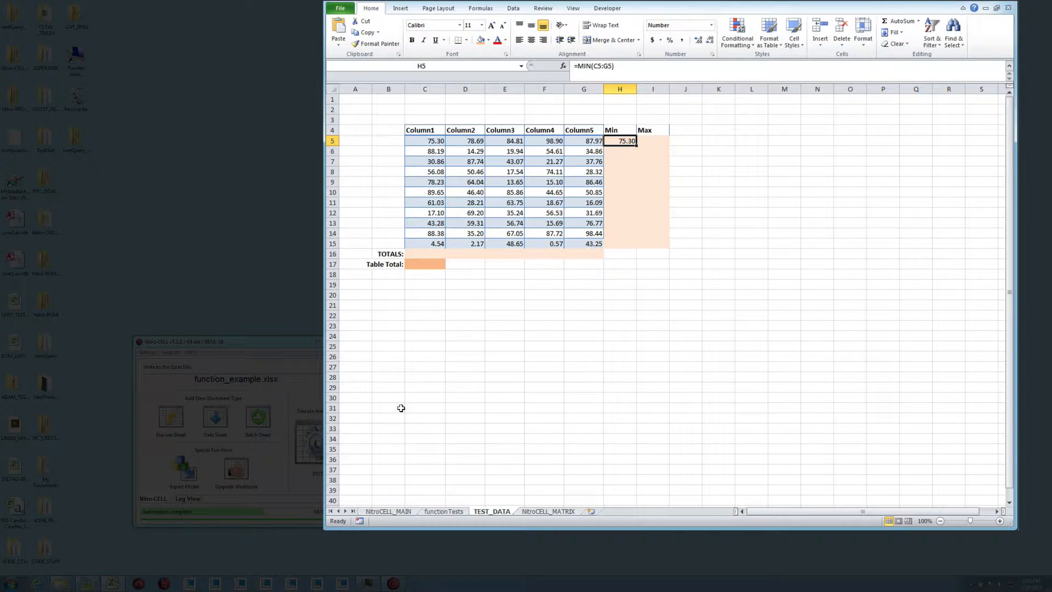
left_click(443, 513)
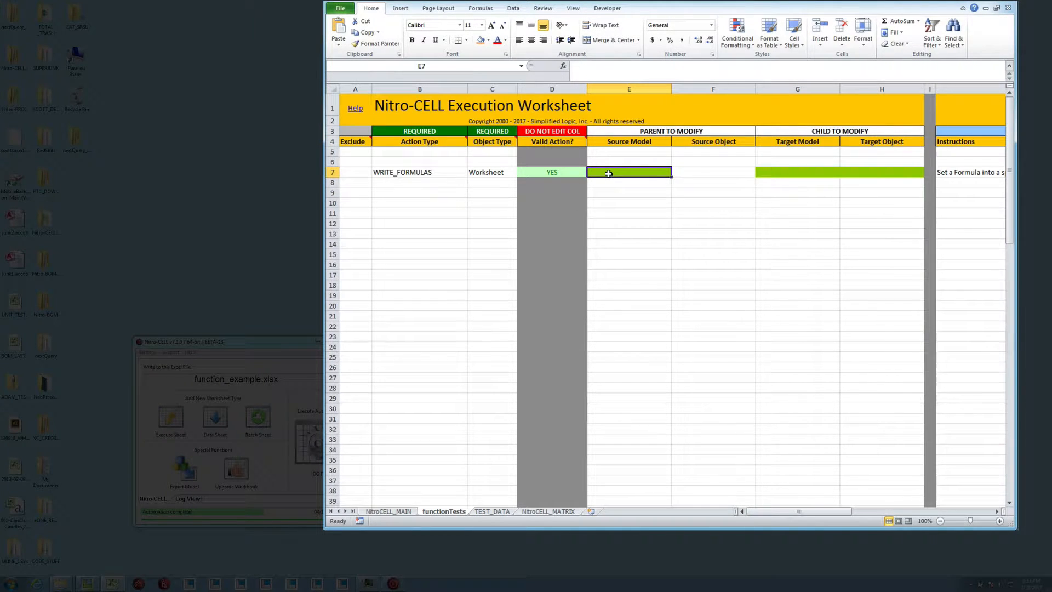
type("'")
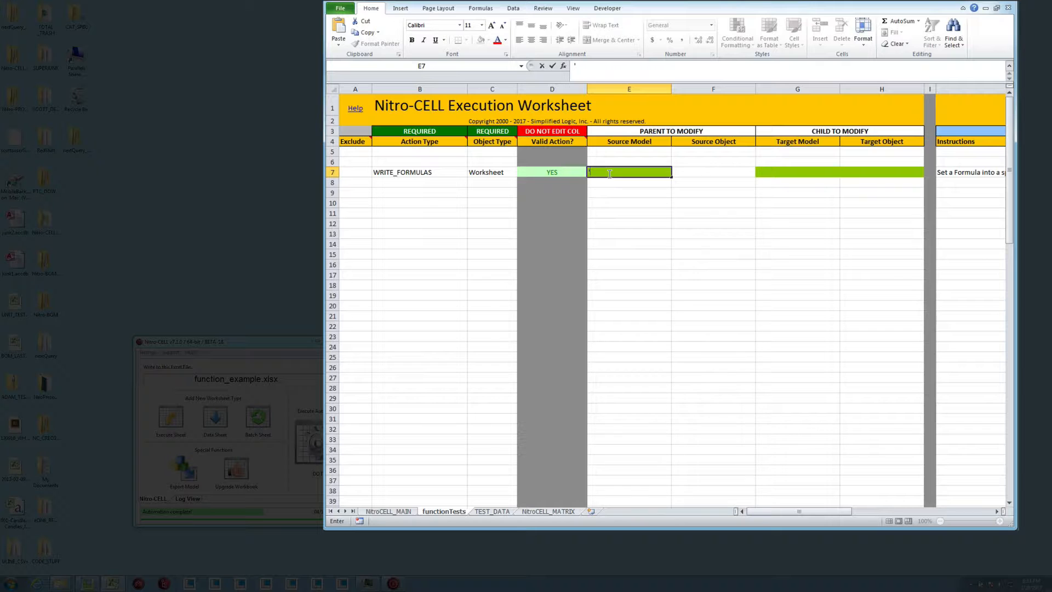
key("ctrl+v")
key("Return")
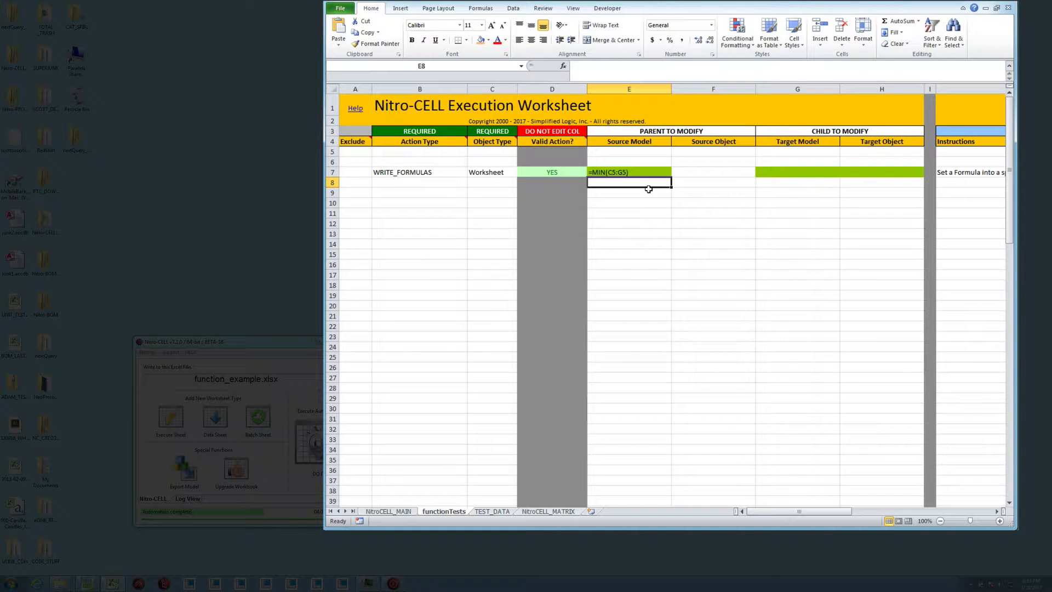
Set row 7's Target Model to TEST_DATA and its Target Object to the range H5:H15
left_click(783, 173)
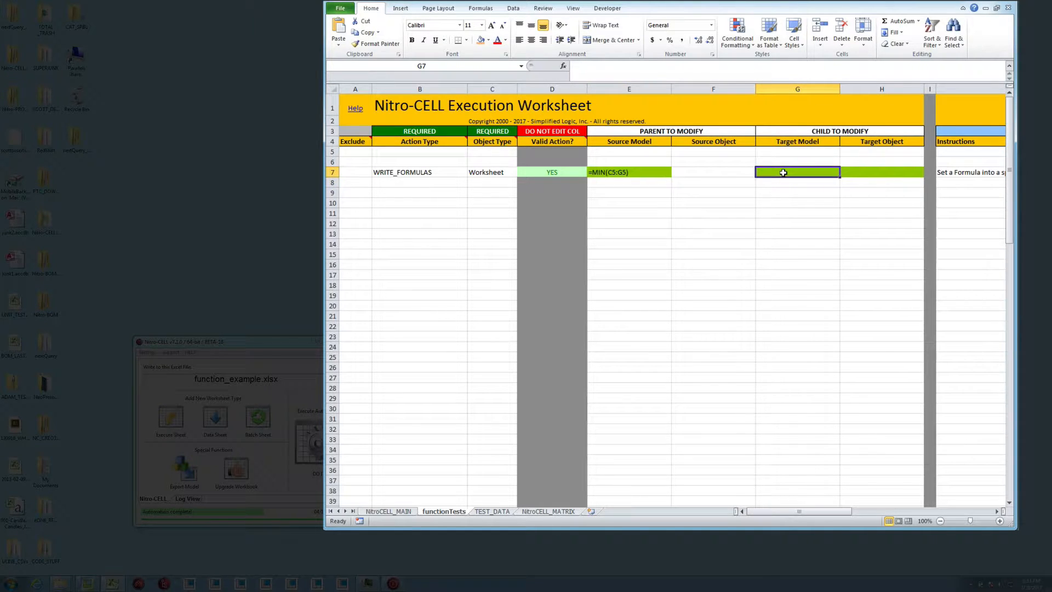
type("TEST")
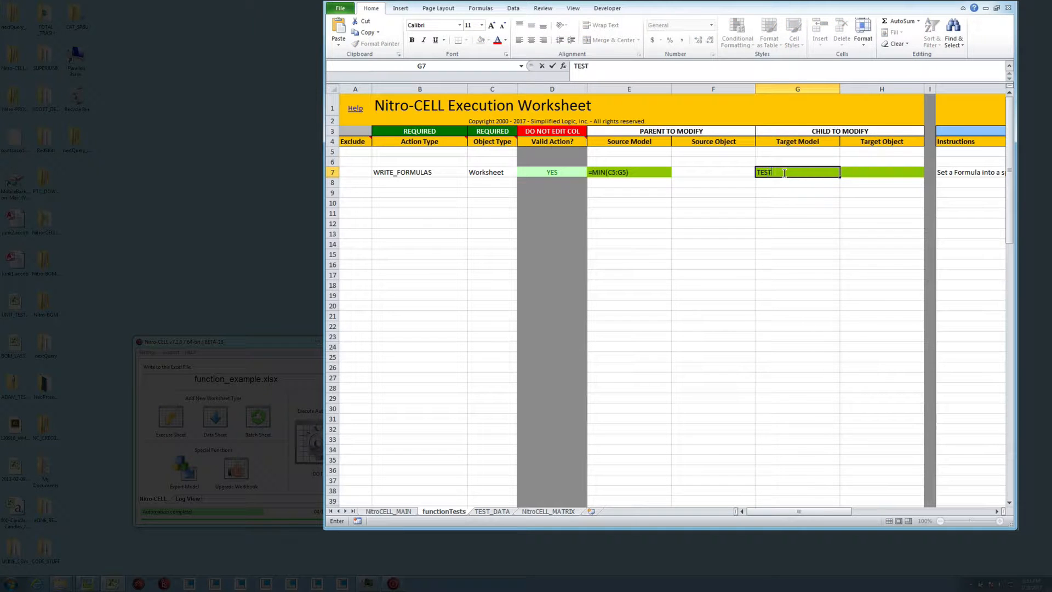
type("_DATA")
key("Return")
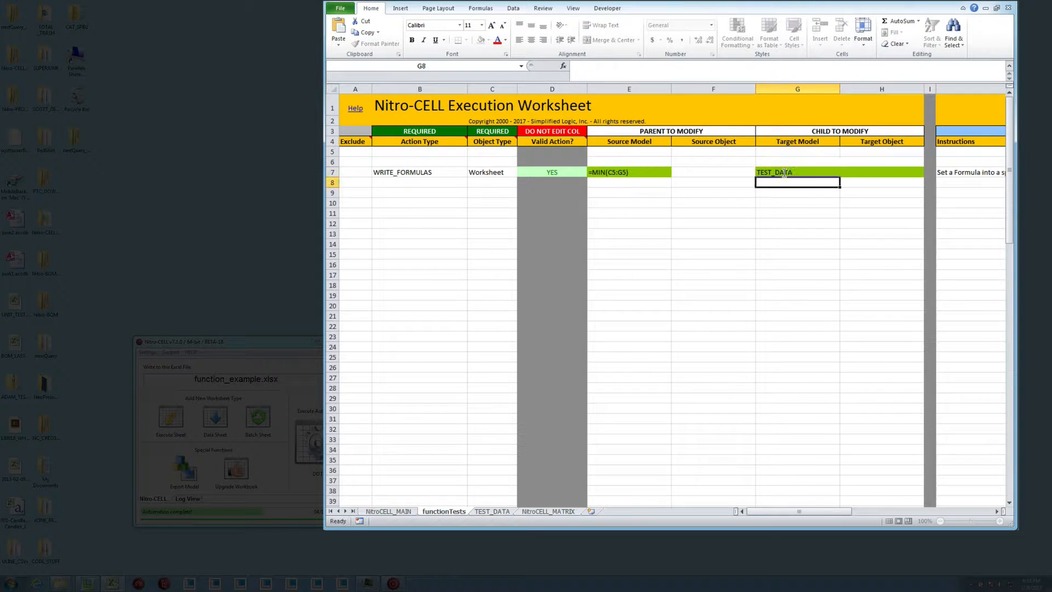
left_click(883, 172)
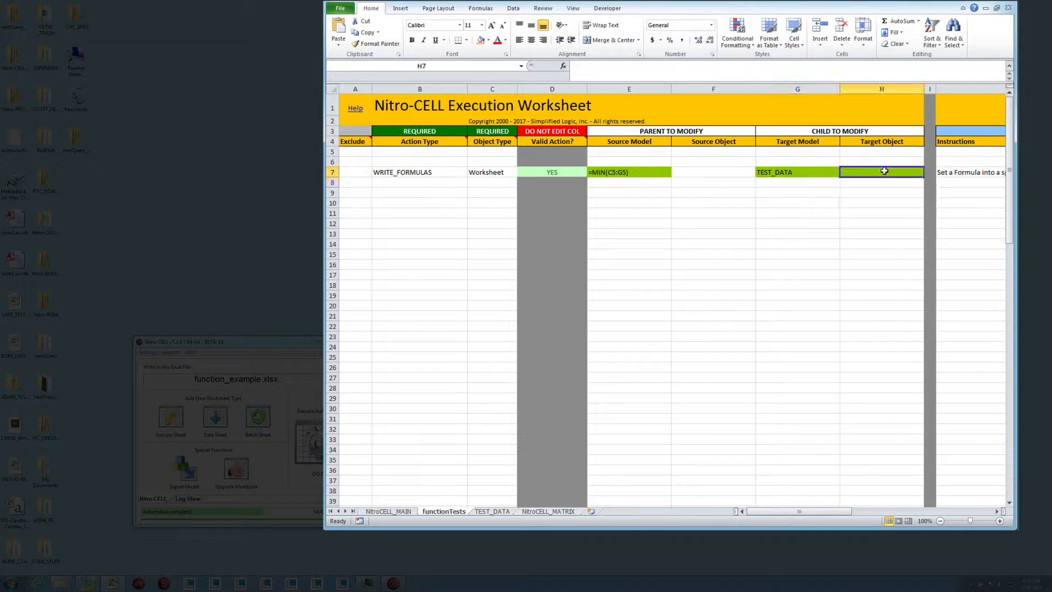
left_click(492, 512)
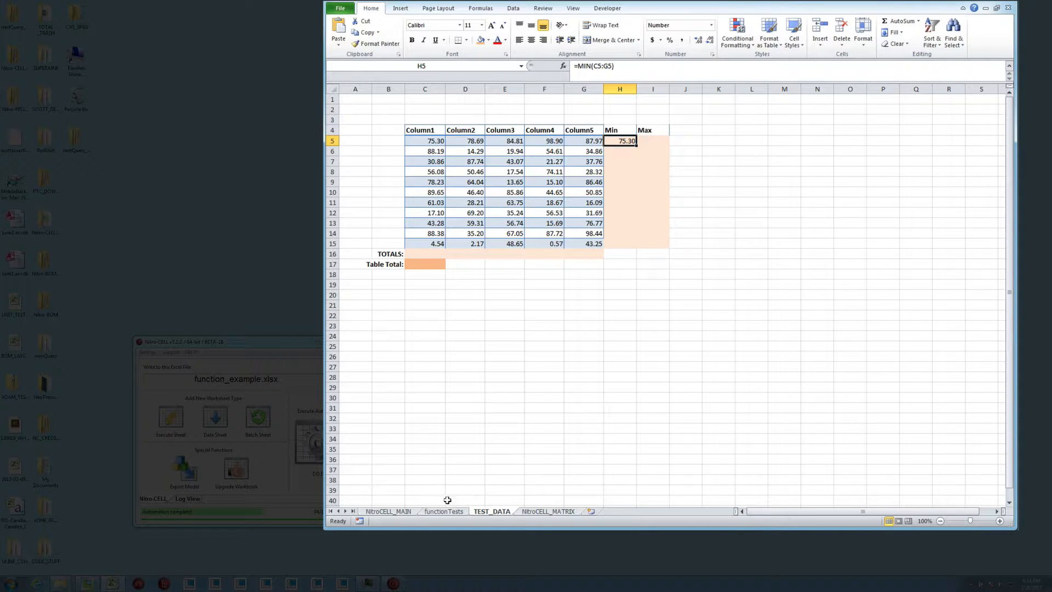
left_click(428, 512)
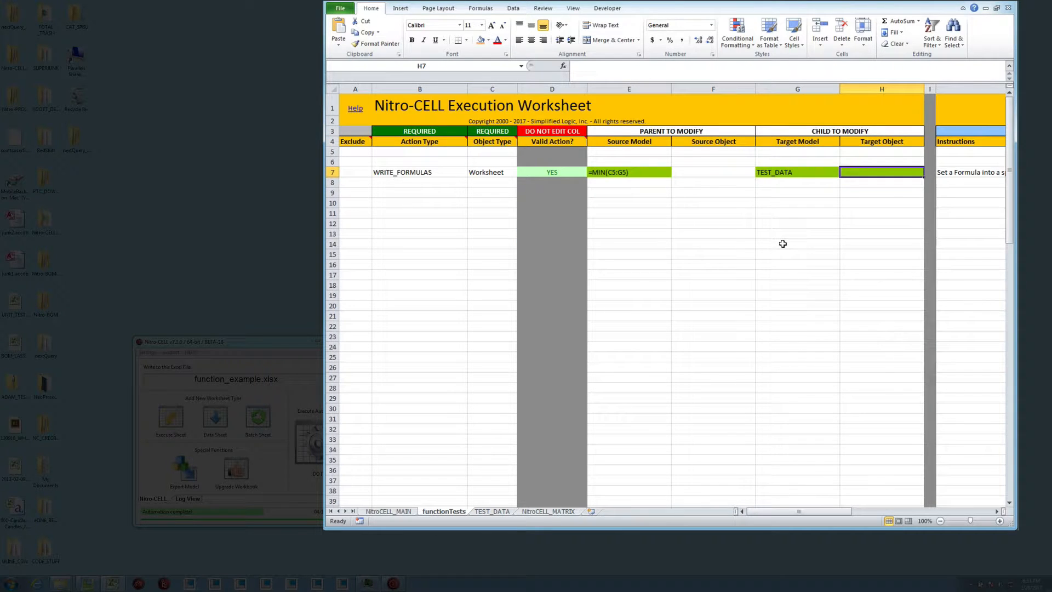
type("H5:H15")
key("Return")
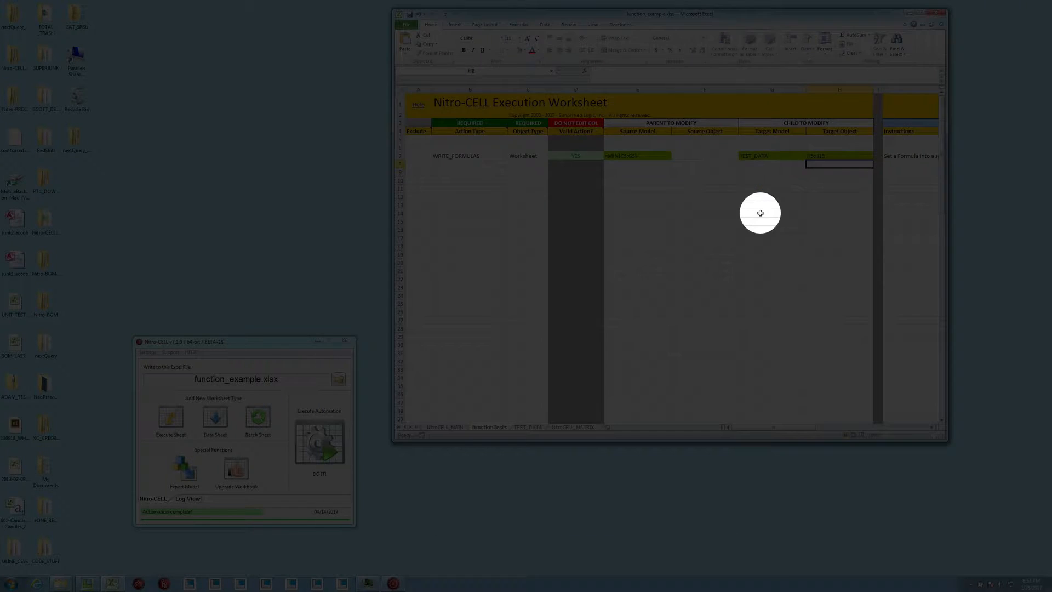
Execute the automation in Nitro-CELL and check the formulas in the Min column of the TEST_DATA sheet
left_click(317, 445)
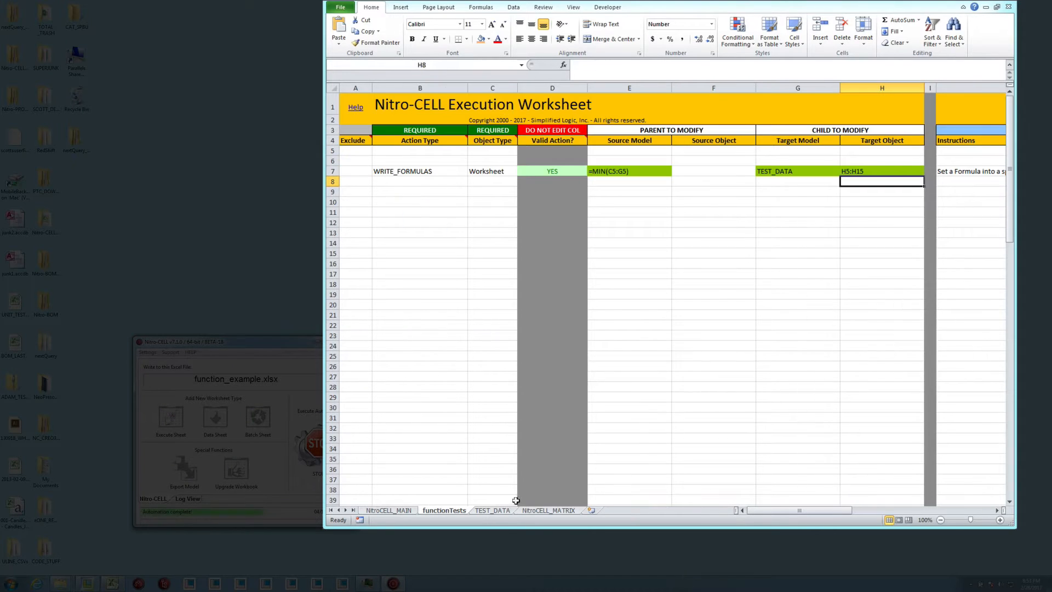
left_click(493, 512)
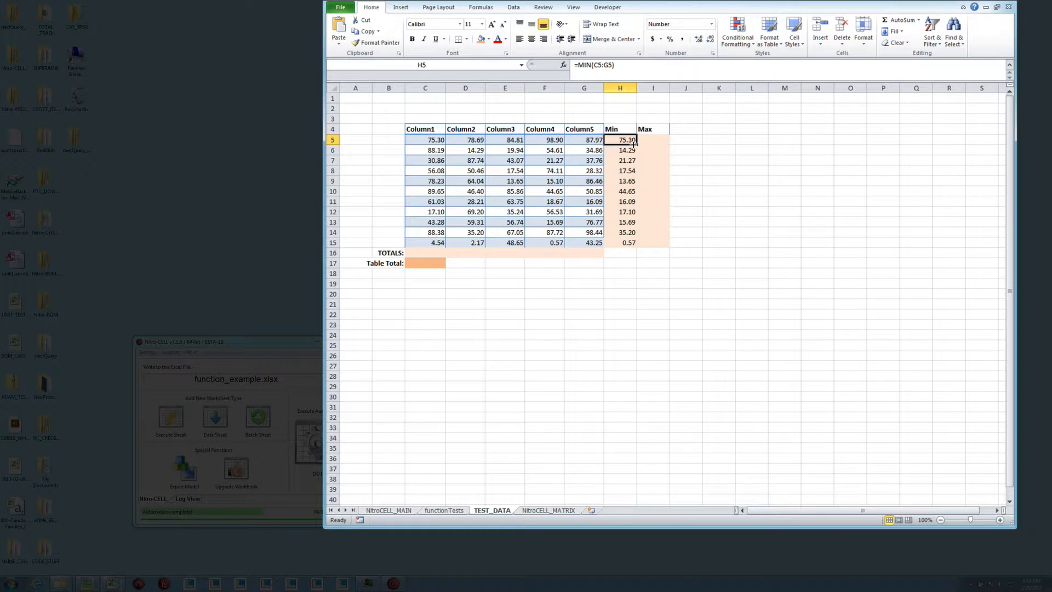
key("Down")
key("Down")
key("Down")
key("Down")
key("Down")
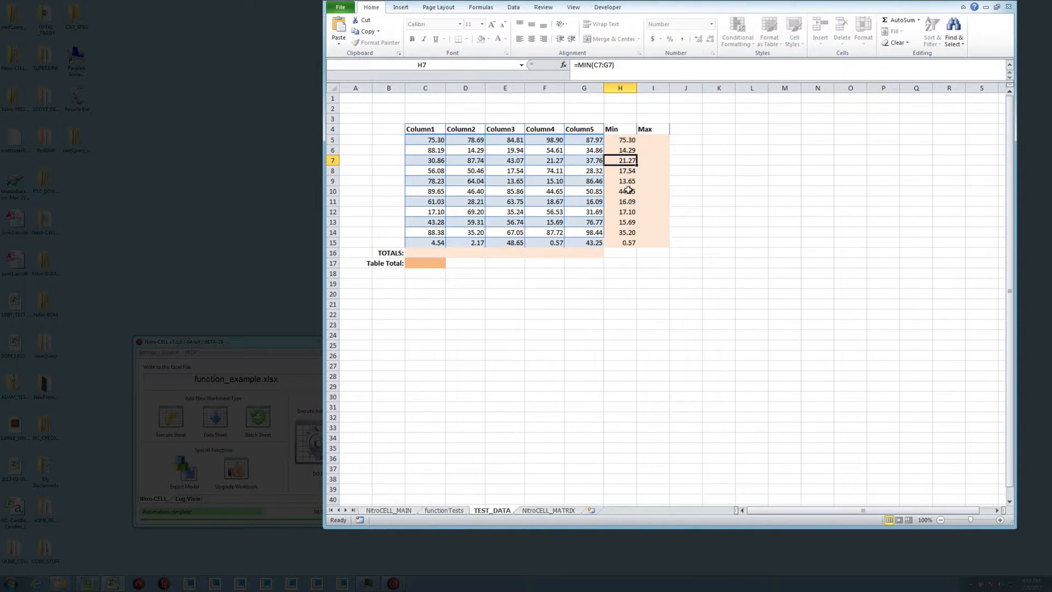
key("Down")
key("Down")
key("Down")
key("Down")
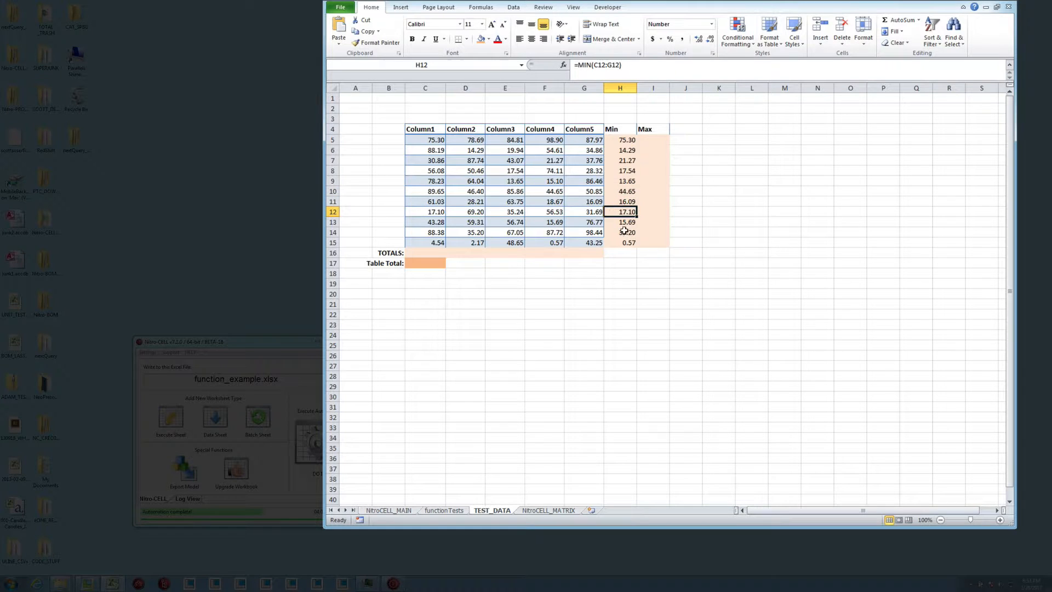
key("Down")
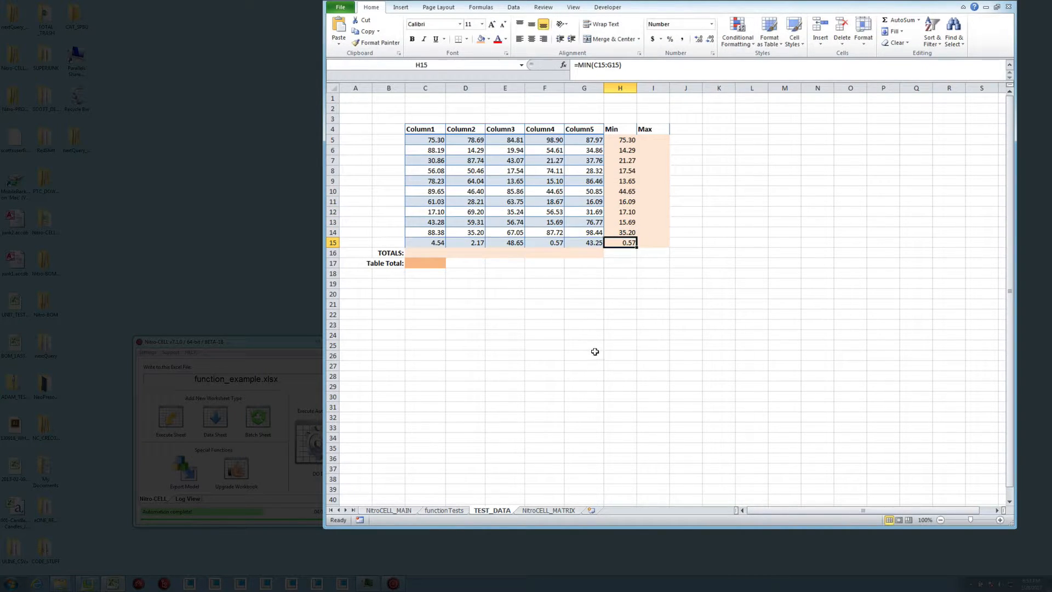
Copy the WRITE_FORMULAS action in row 7 of functionTests to row 9
left_click(439, 509)
left_click(333, 171)
key("ctrl+c")
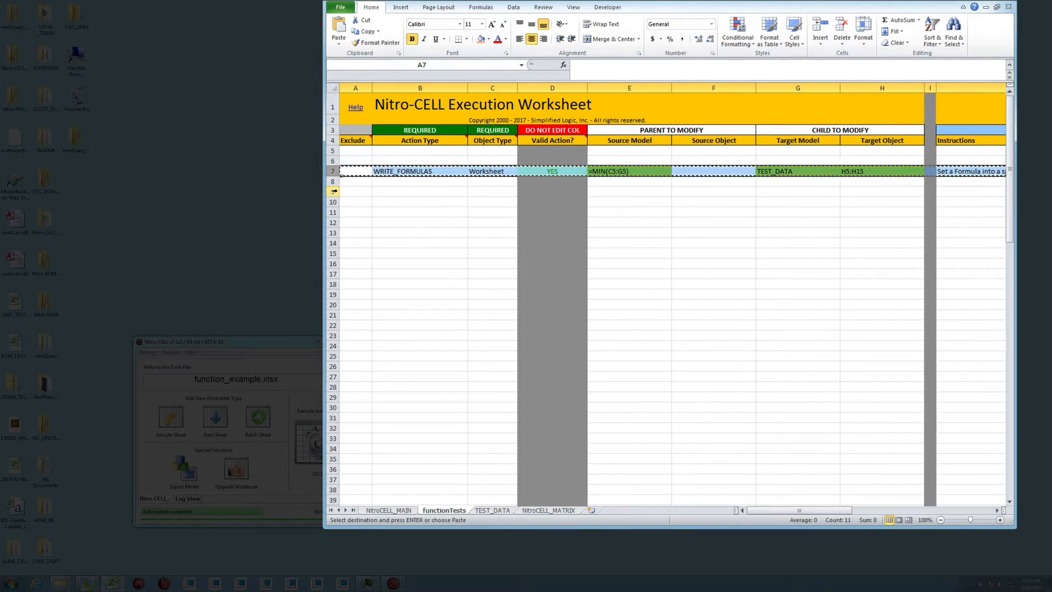
left_click(333, 192)
key("ctrl+v")
Change the Source Model formula in row 9 to =MAX(C5:G5)
double_click(608, 192)
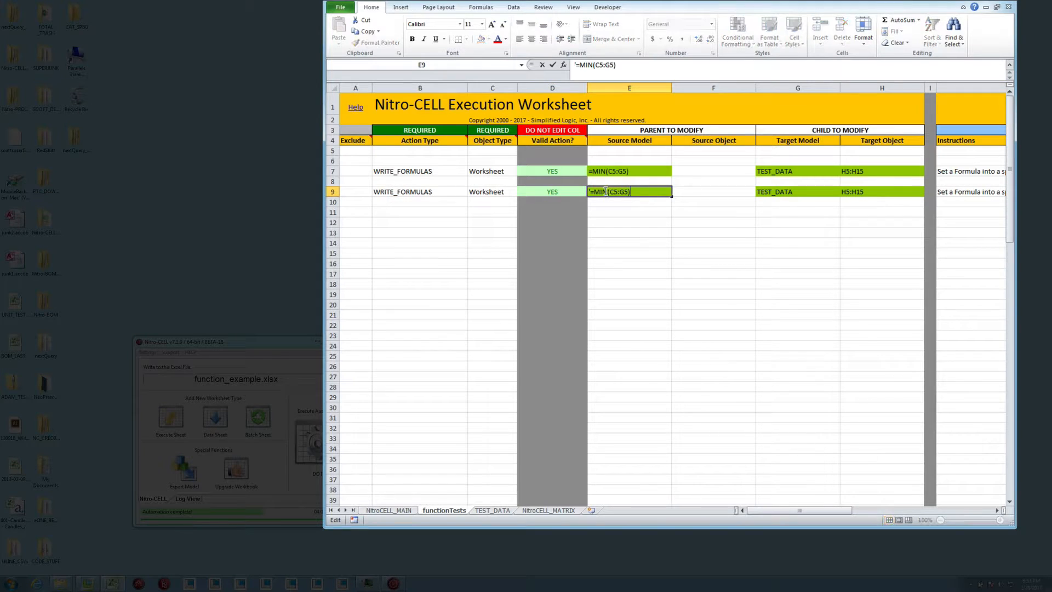
key("BackSpace")
key("BackSpace")
type("AX")
key("Return")
Change row 9's Target Object to the range I5:I15
key("Up")
key("Right")
key("Right")
key("Right")
key("F2")
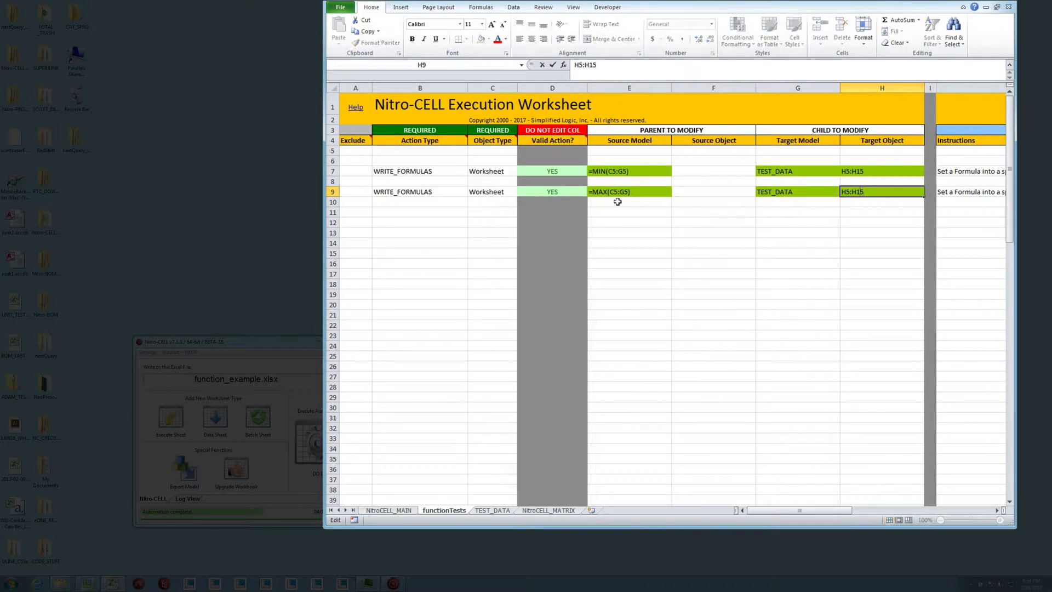
key("BackSpace")
key("BackSpace")
type("I")
key("Return")
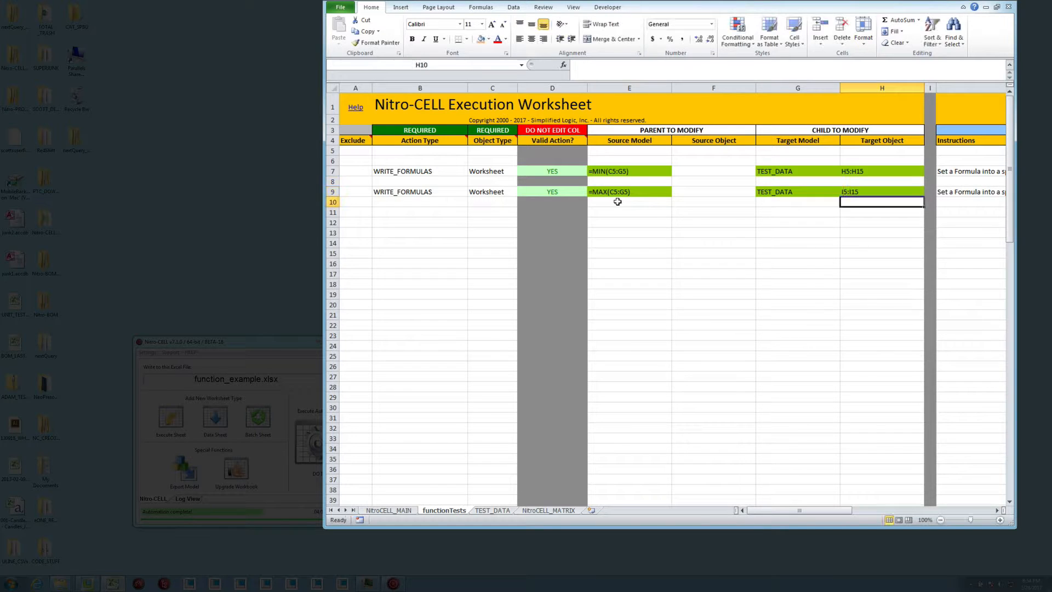
Execute the automation in Nitro-CELL again and check several formulas in the Max column of TEST_DATA
left_click(327, 440)
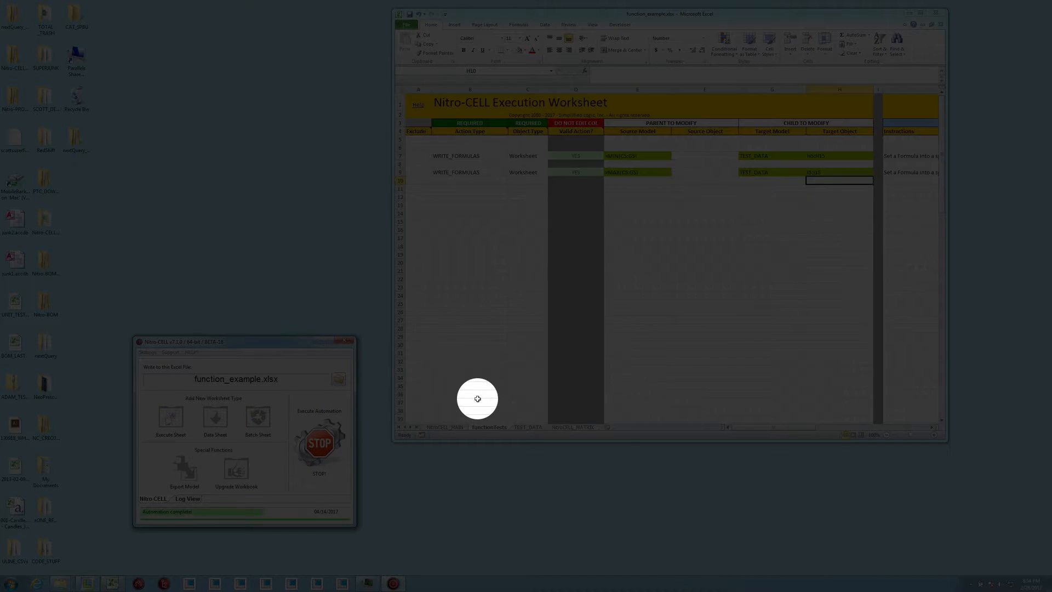
left_click(527, 427)
double_click(660, 155)
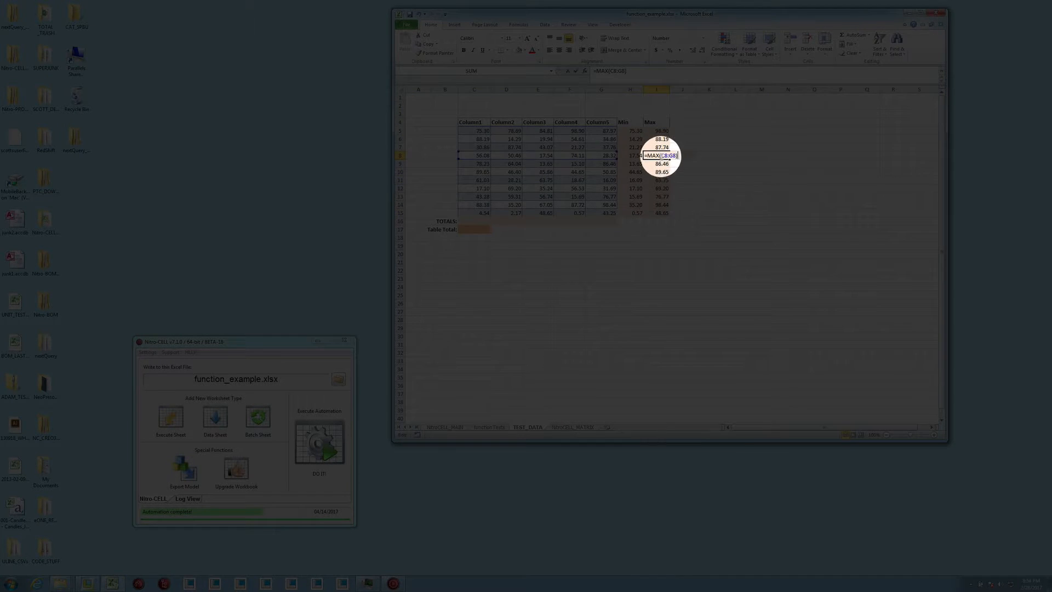
key("Escape")
double_click(661, 188)
key("Escape")
double_click(659, 206)
key("Escape")
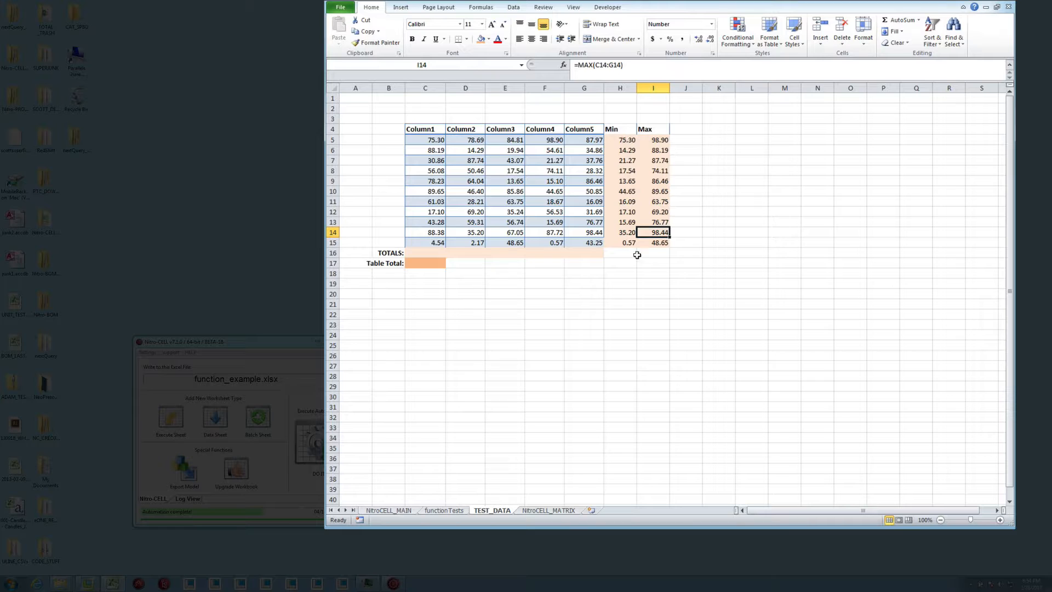
Enter the formula =SUM(C5:C15) in the TOTALS cell C16 of TEST_DATA
left_click(416, 253)
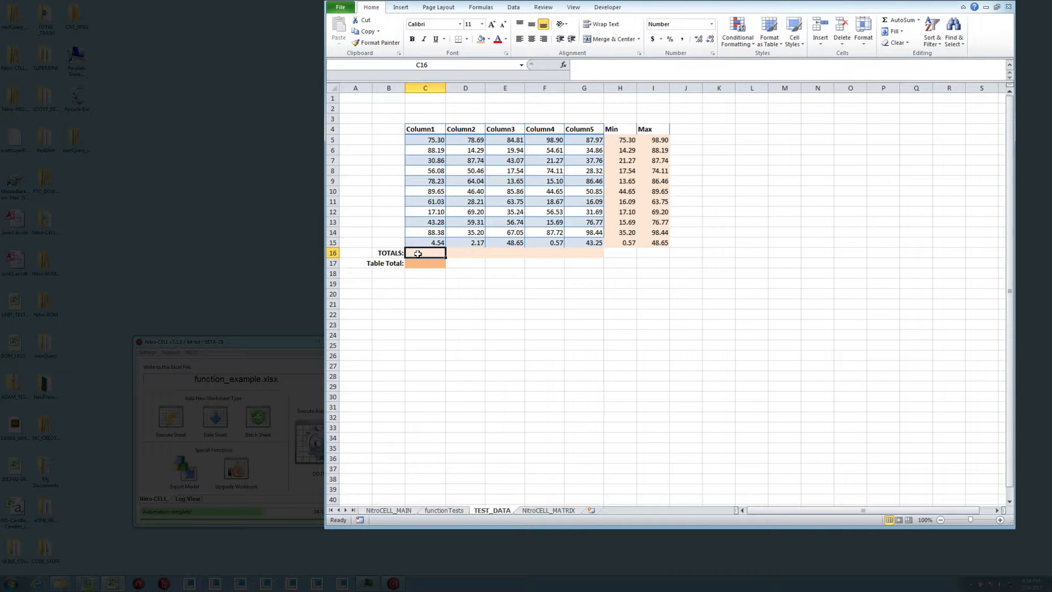
type("=SUM(")
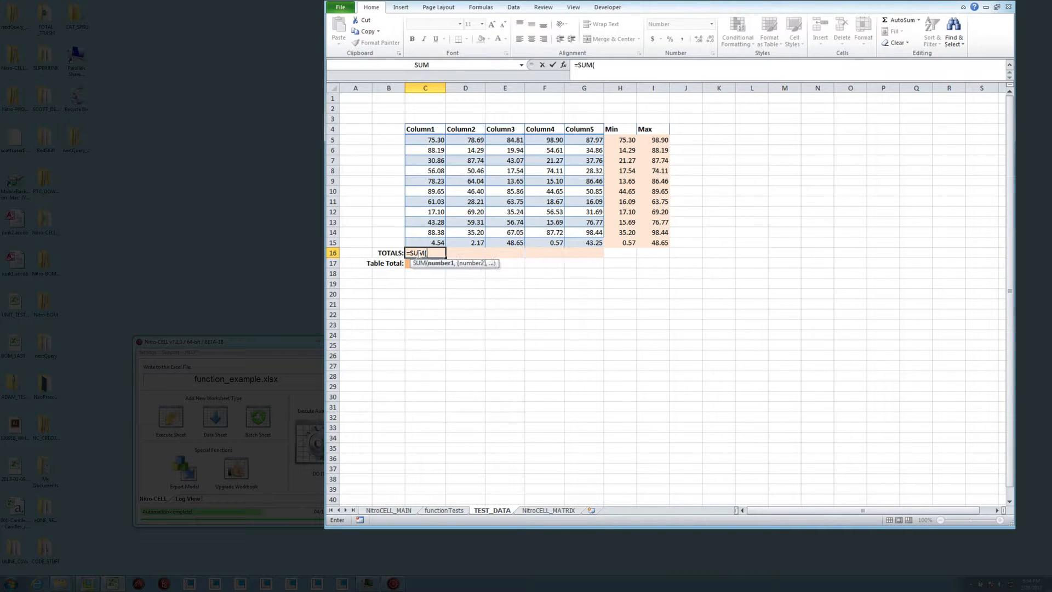
key("Up")
key("shift+Up")
key("shift+Up")
key("shift+Up")
key("shift+Up")
key("shift+Up")
key("shift+Up")
key("shift+Up")
key("shift+Up")
key("shift+Up")
key("shift+Up")
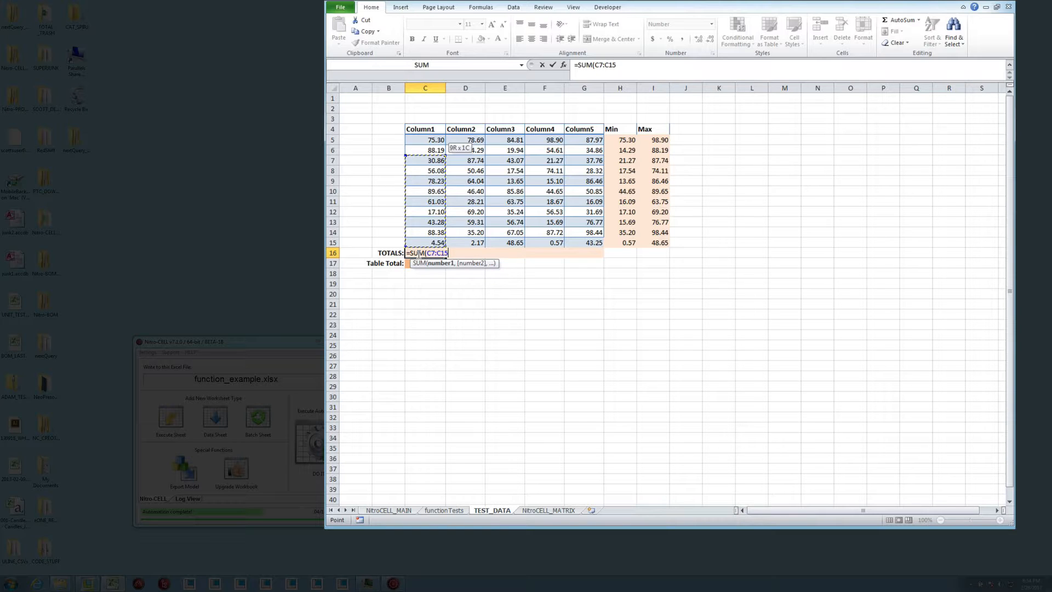
key("Return")
Copy the text of C16's SUM formula without altering the cell and go to the functionTests worksheet
double_click(427, 254)
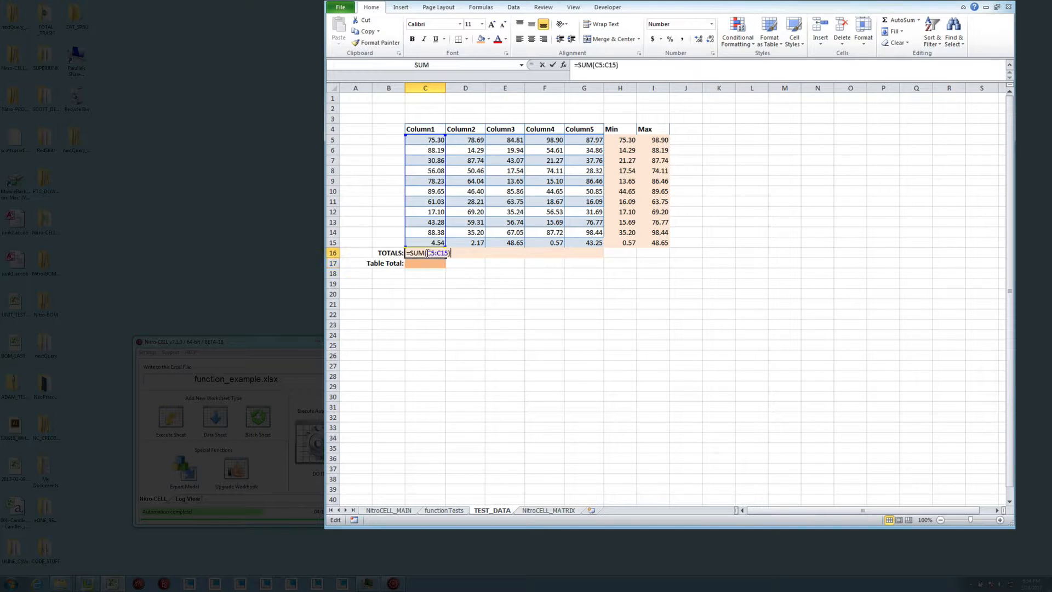
left_click(556, 65)
left_click_drag(630, 65, 573, 64)
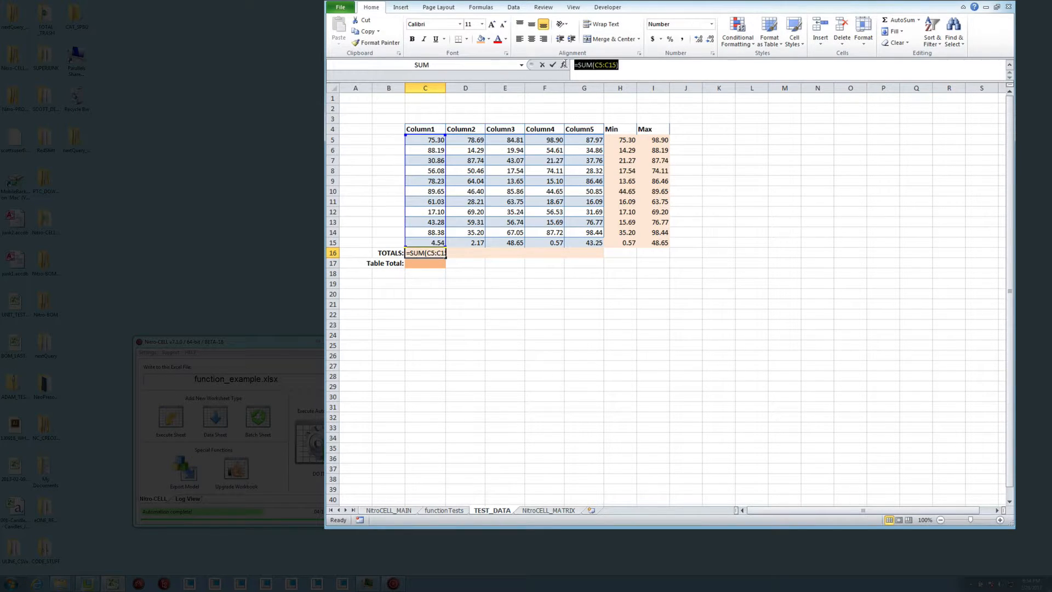
key("Escape")
left_click(444, 510)
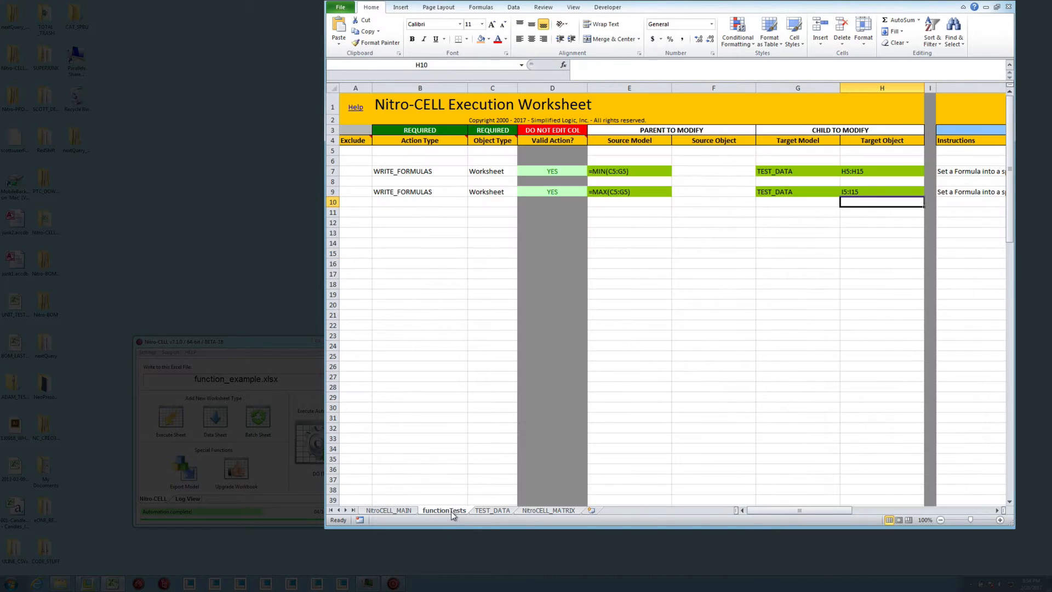
Enter =SUM(C5:C15) as literal text, with a leading apostrophe, in row 11's Source Model cell
left_click(622, 212)
key("ctrl+v")
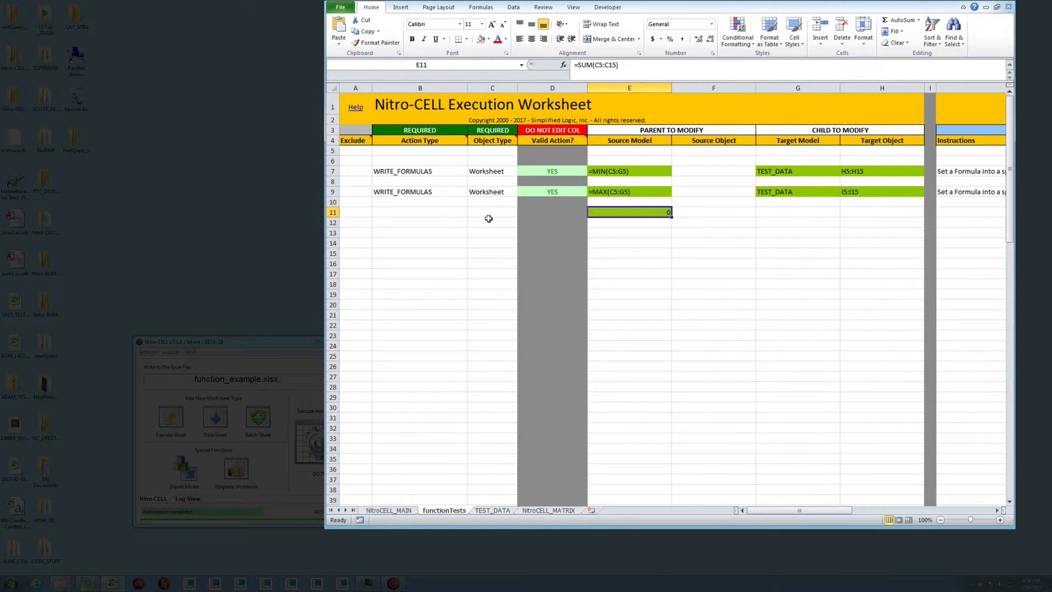
double_click(658, 212)
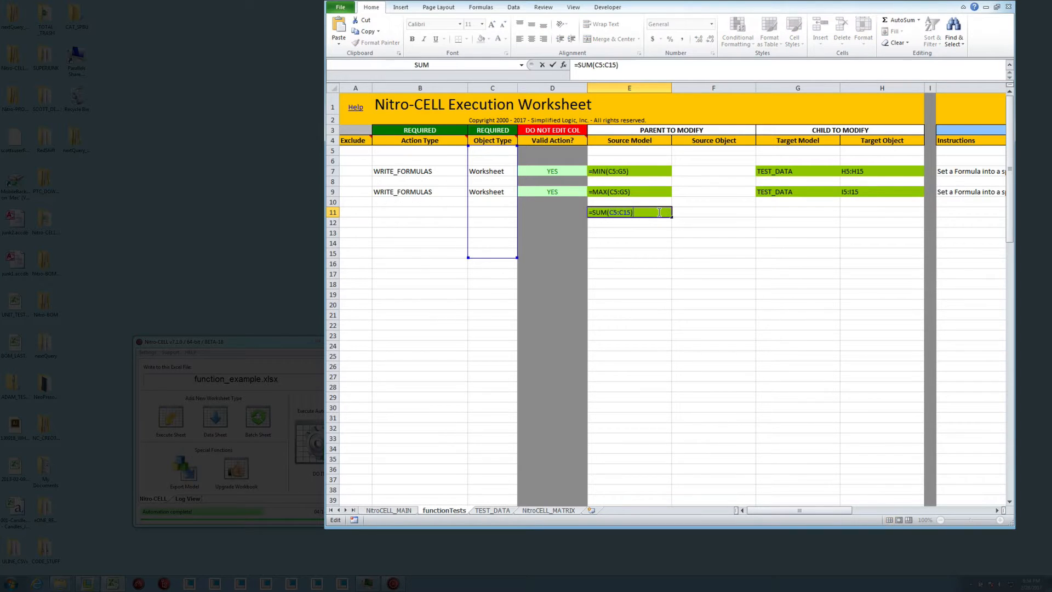
key("Escape")
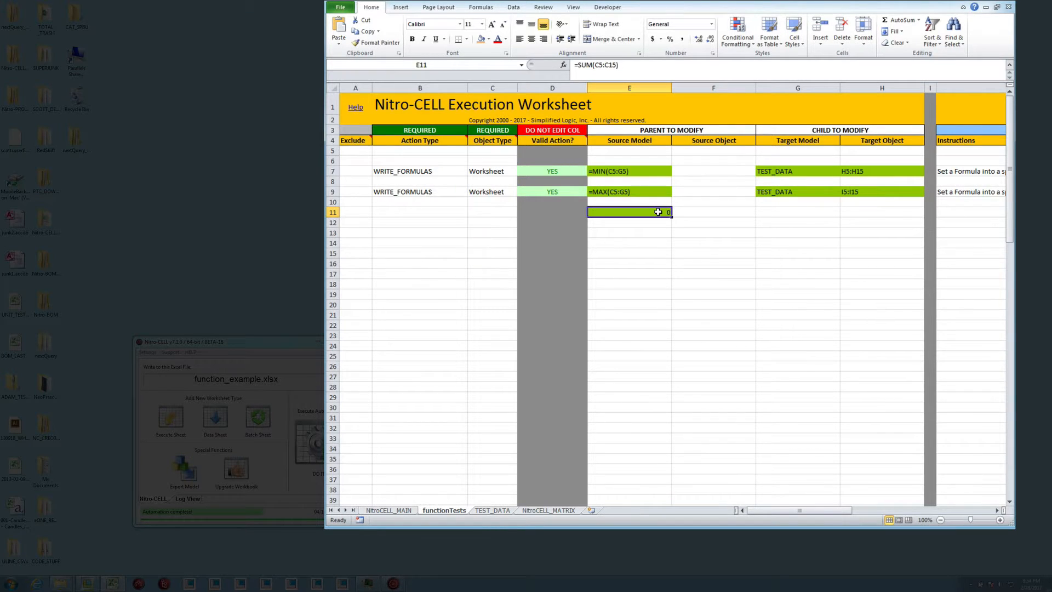
key("BackSpace")
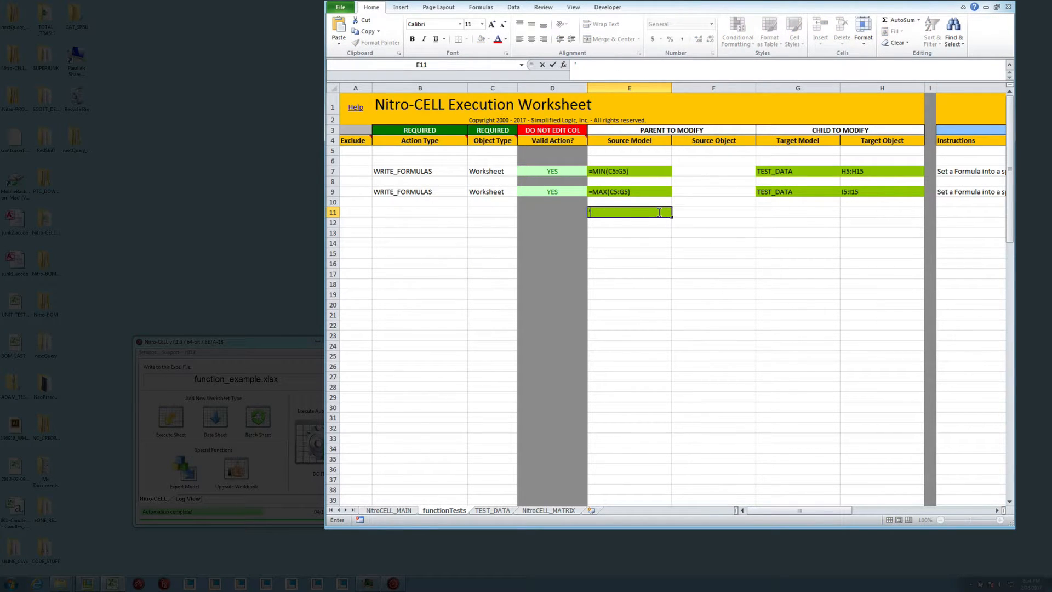
type("'")
key("ctrl+v")
key("Return")
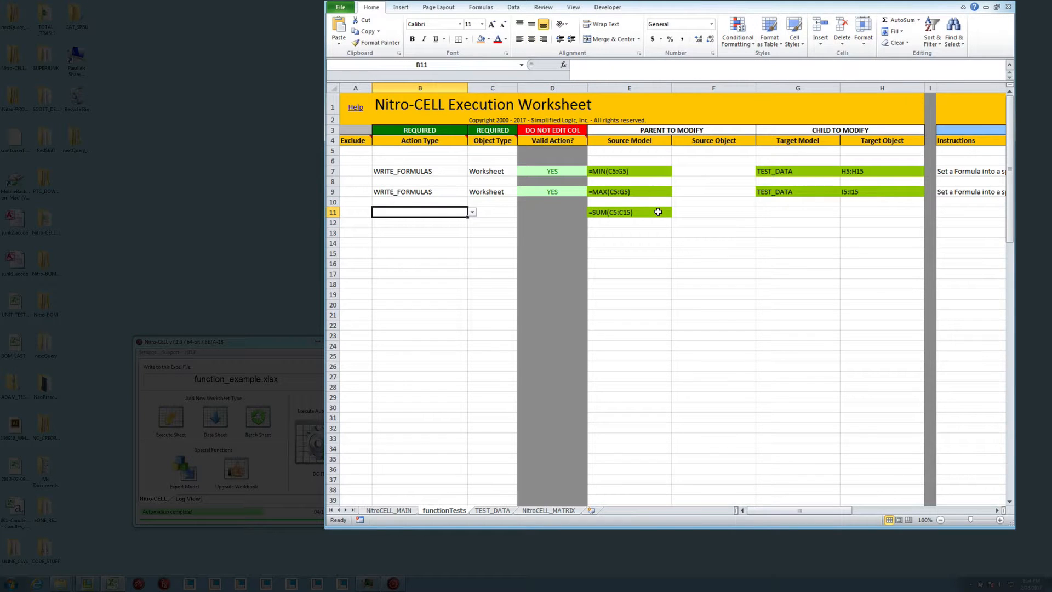
Copy row 9's Action Type, Object Type, Target Model and Target Object entries into row 11
left_click_drag(428, 191, 487, 192)
key("ctrl+c")
left_click(427, 211)
key("ctrl+v")
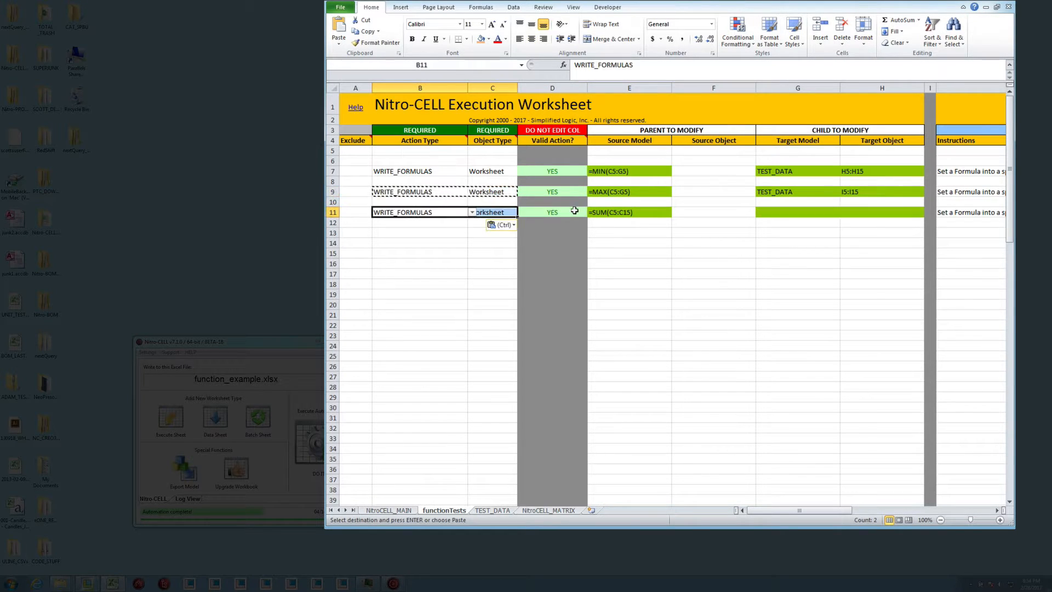
left_click_drag(837, 191, 863, 192)
key("ctrl+c")
left_click(804, 214)
key("ctrl+v")
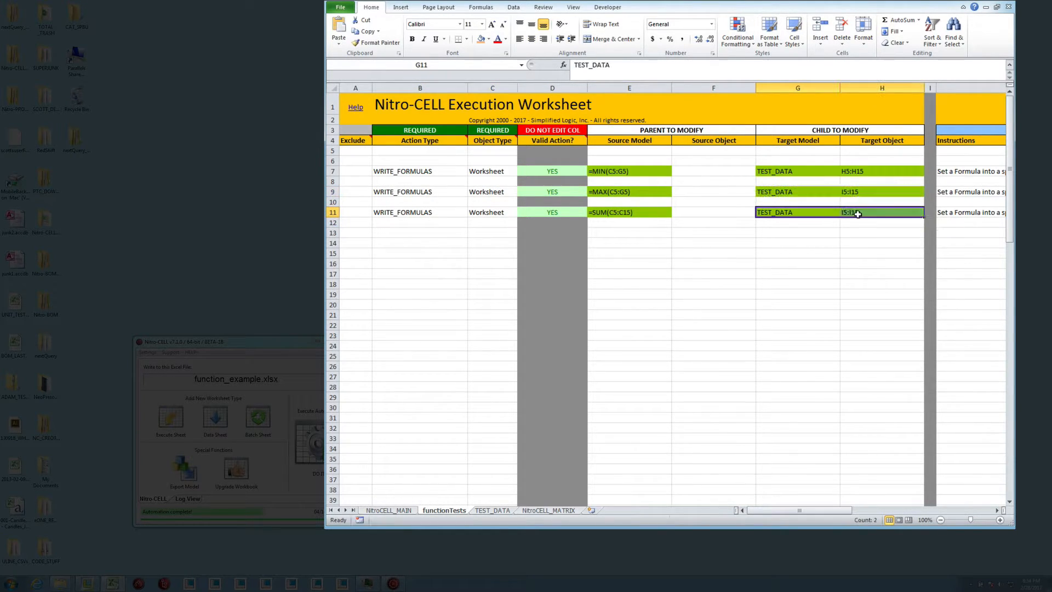
Check the totals row in TEST_DATA and set row 11's Target Object in functionTests to C16:G16
left_click(860, 213)
left_click(486, 510)
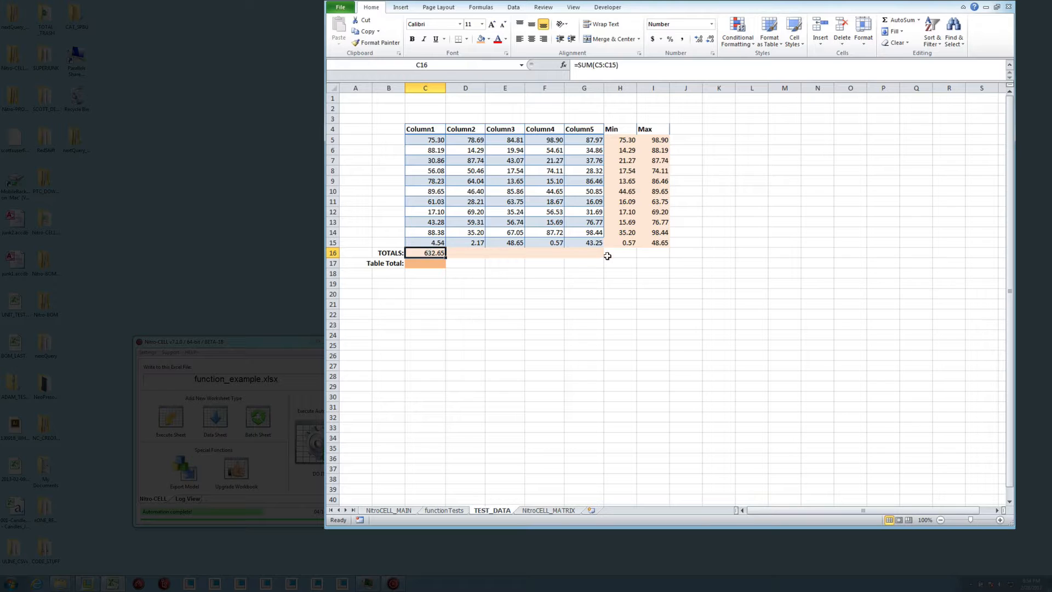
left_click(444, 510)
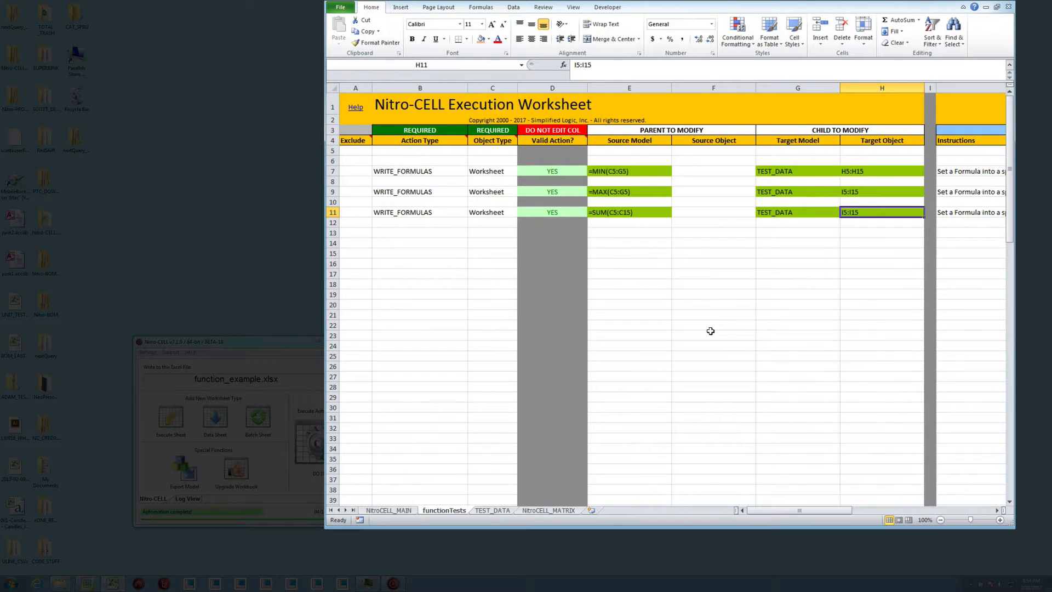
type("G16")
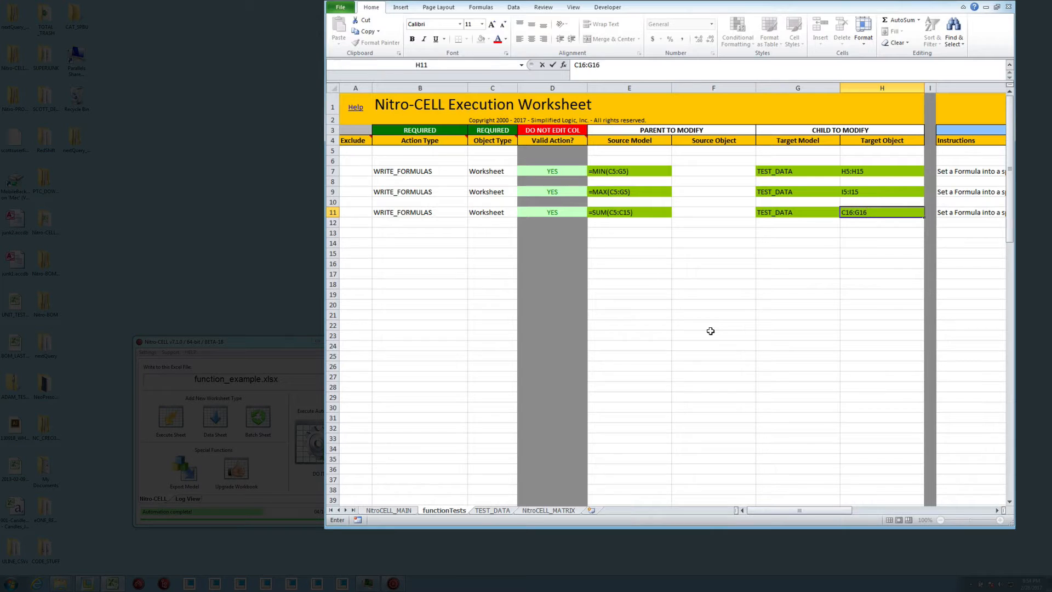
key("Return")
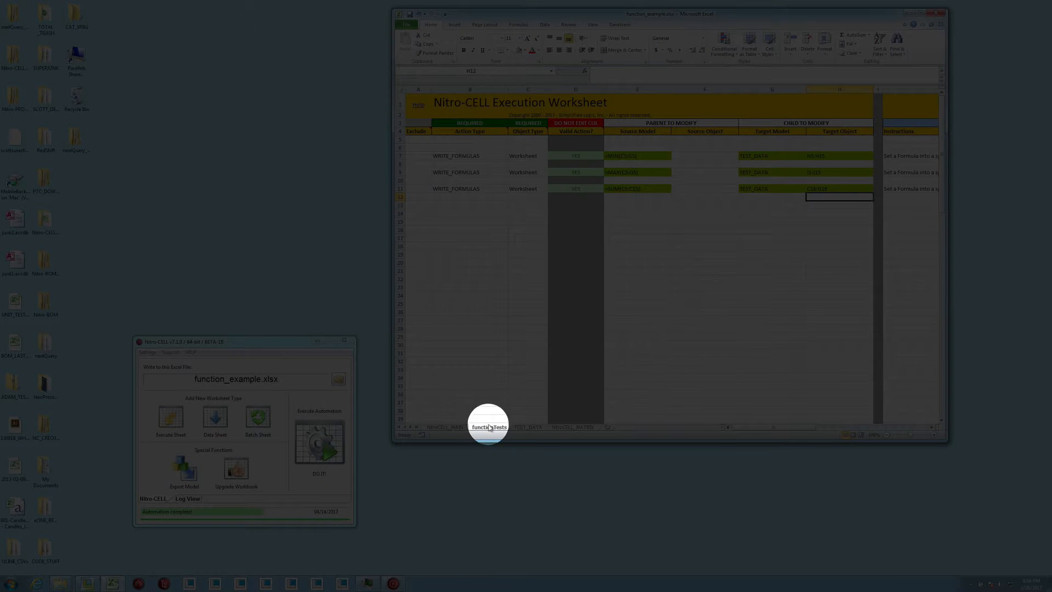
Execute the automation in Nitro-CELL and check several SUM formulas in the TOTALS row of TEST_DATA
left_click(322, 439)
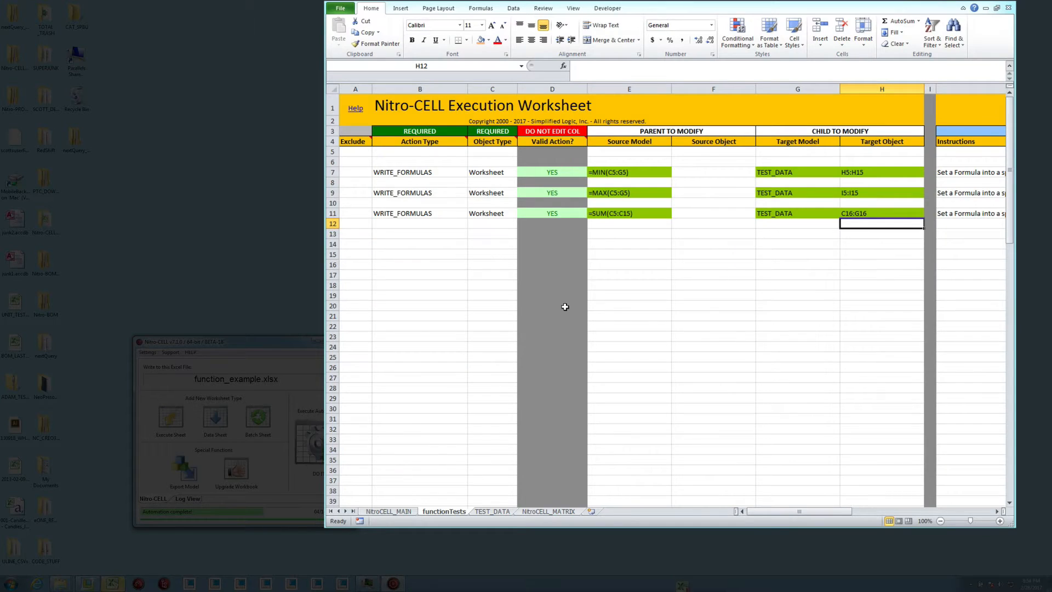
left_click(483, 503)
double_click(463, 254)
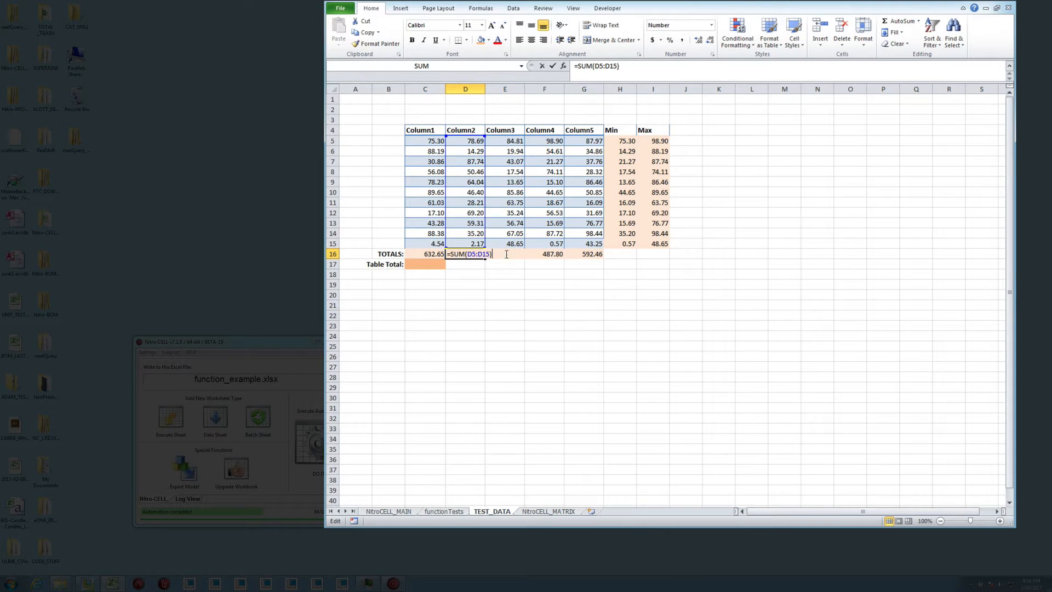
left_click(553, 254)
double_click(553, 253)
left_click(585, 254)
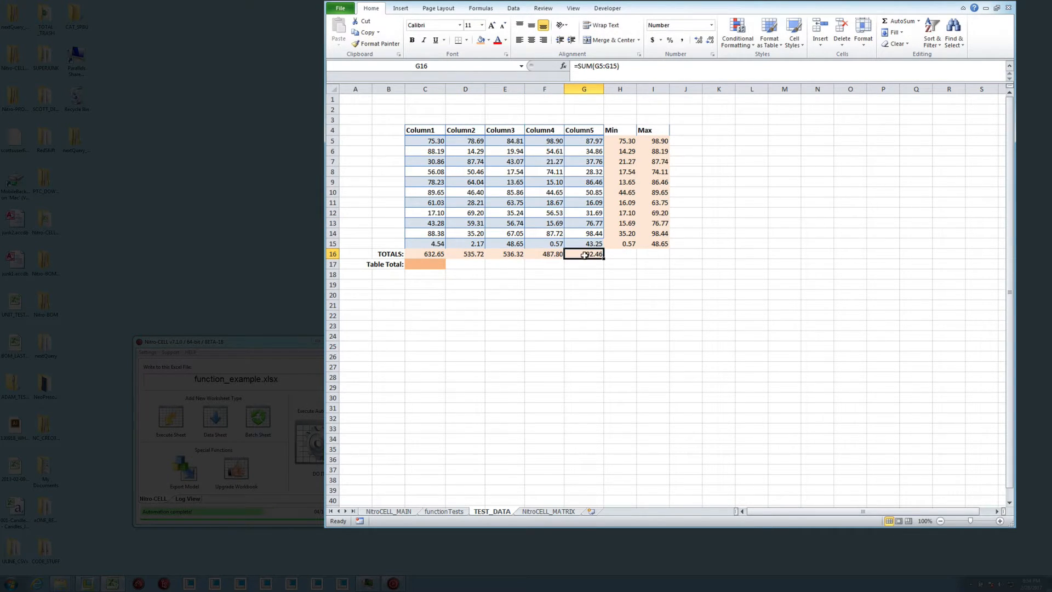
Inspect the Table Total cell C17 and the table's data range C5:G15
double_click(426, 266)
key("Escape")
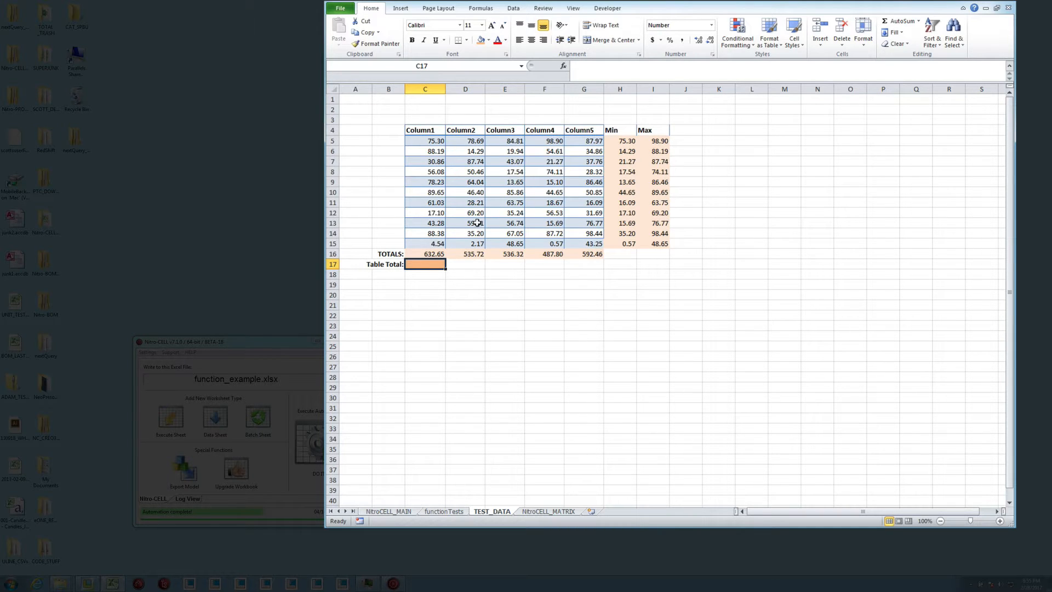
left_click_drag(433, 141, 595, 243)
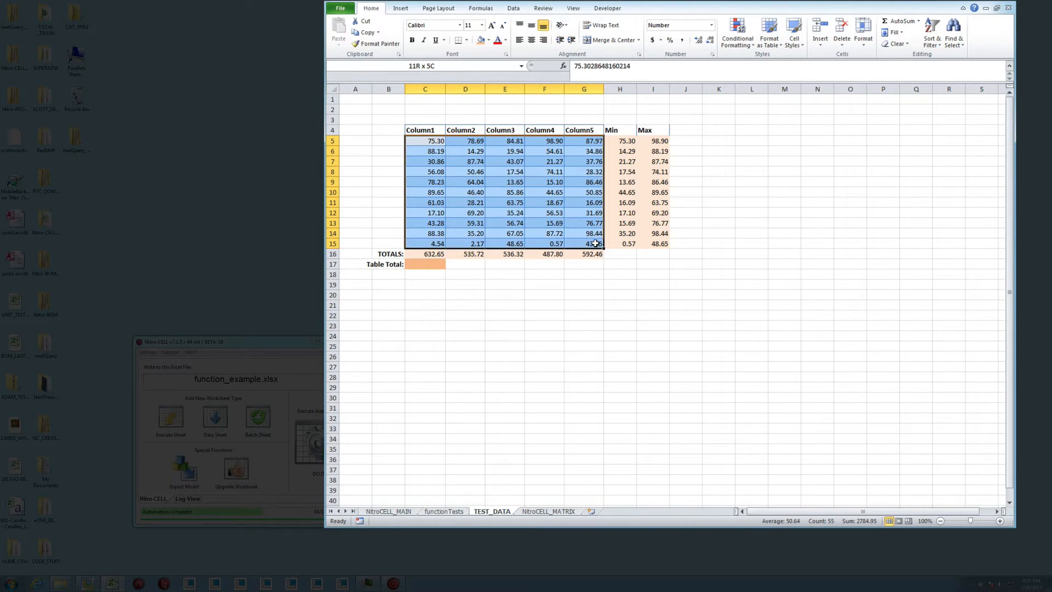
left_click(489, 294)
left_click(419, 264)
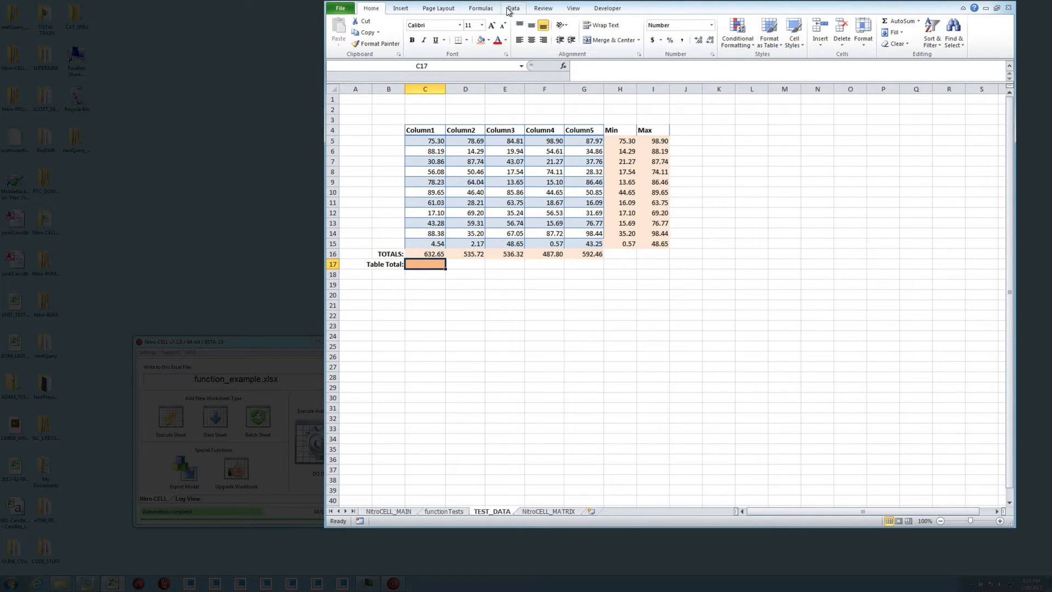
Examine which cells the defined name myData refers to in the Name Manager, then close it
left_click(509, 9)
left_click(490, 10)
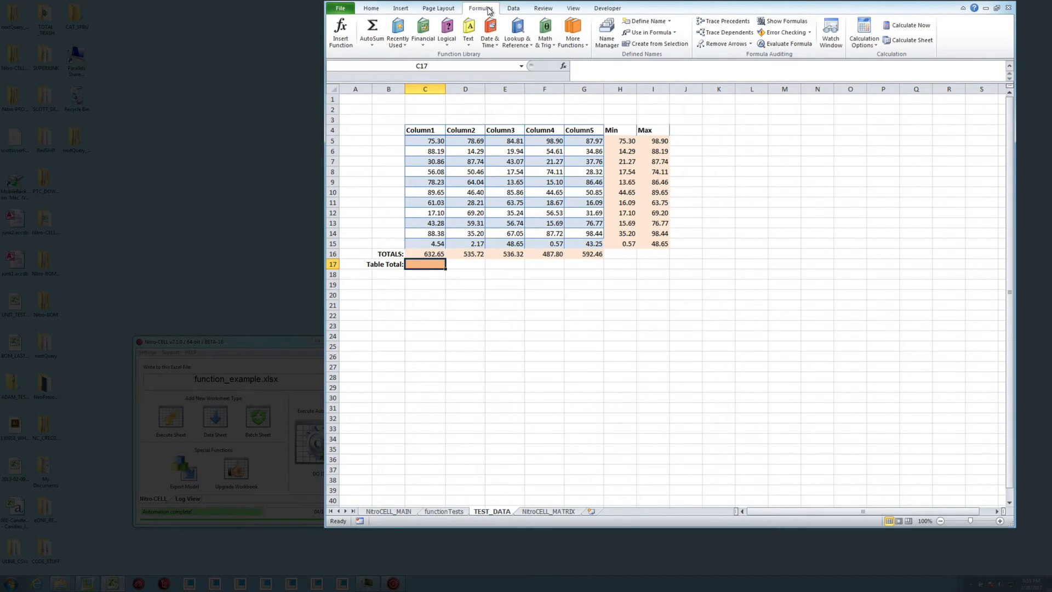
left_click(607, 37)
left_click(701, 287)
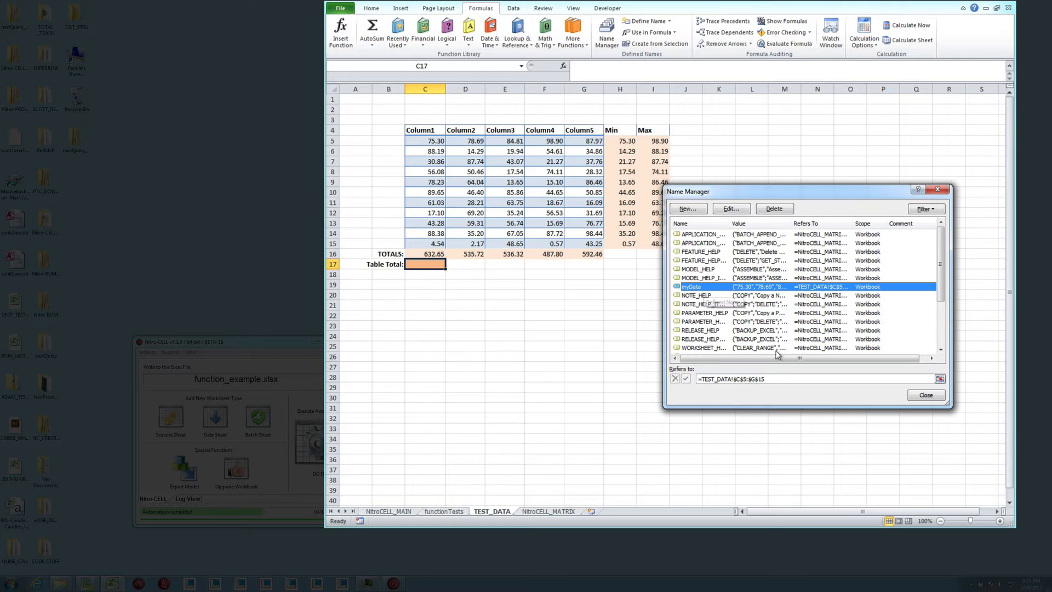
left_click(778, 379)
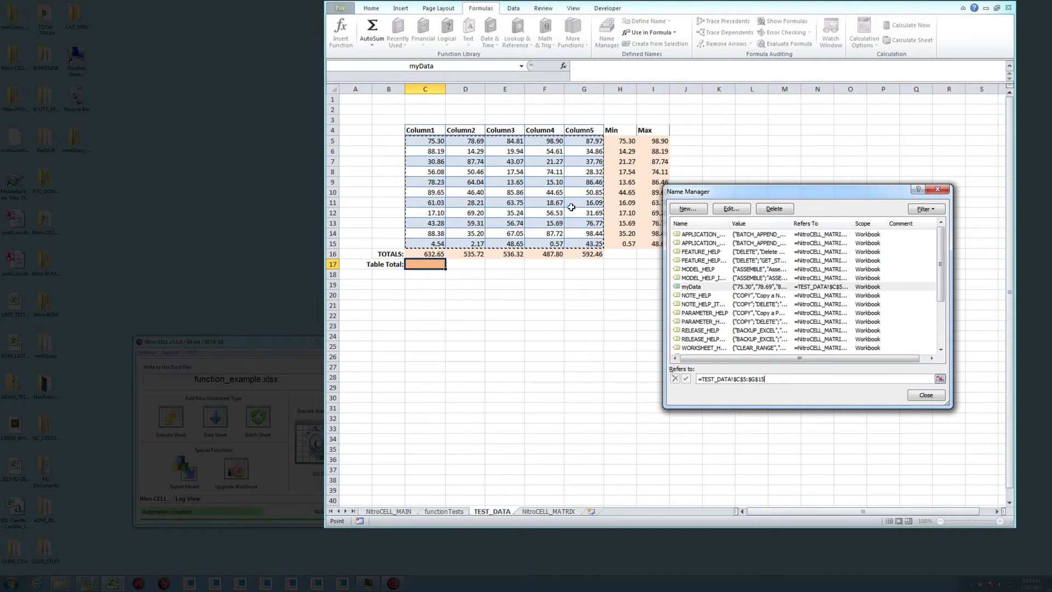
left_click(942, 190)
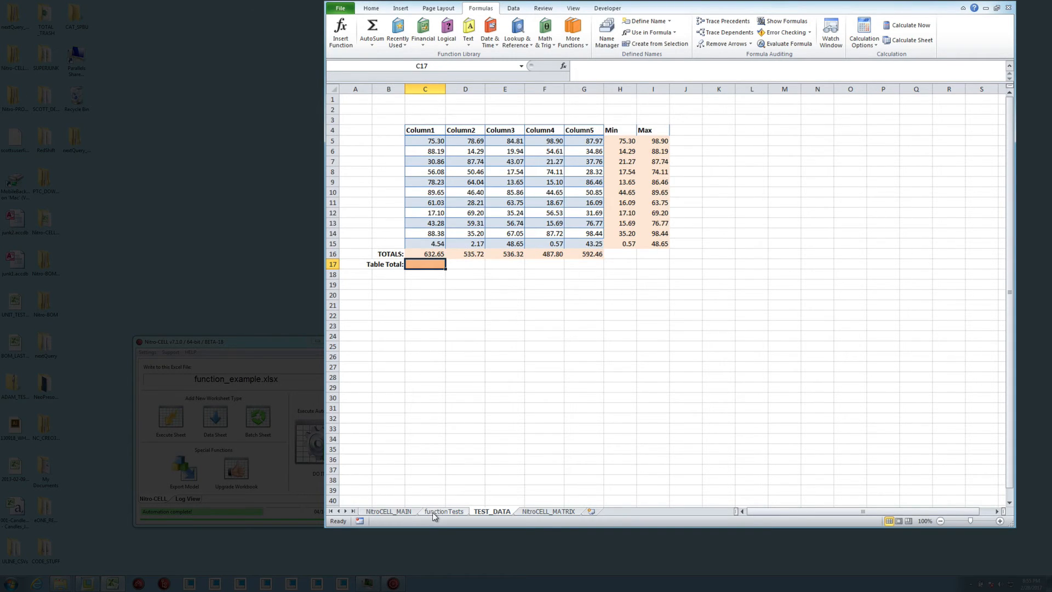
Copy the WRITE_FORMULAS action in row 11 of functionTests to row 13
left_click(434, 515)
key("ctrl+c")
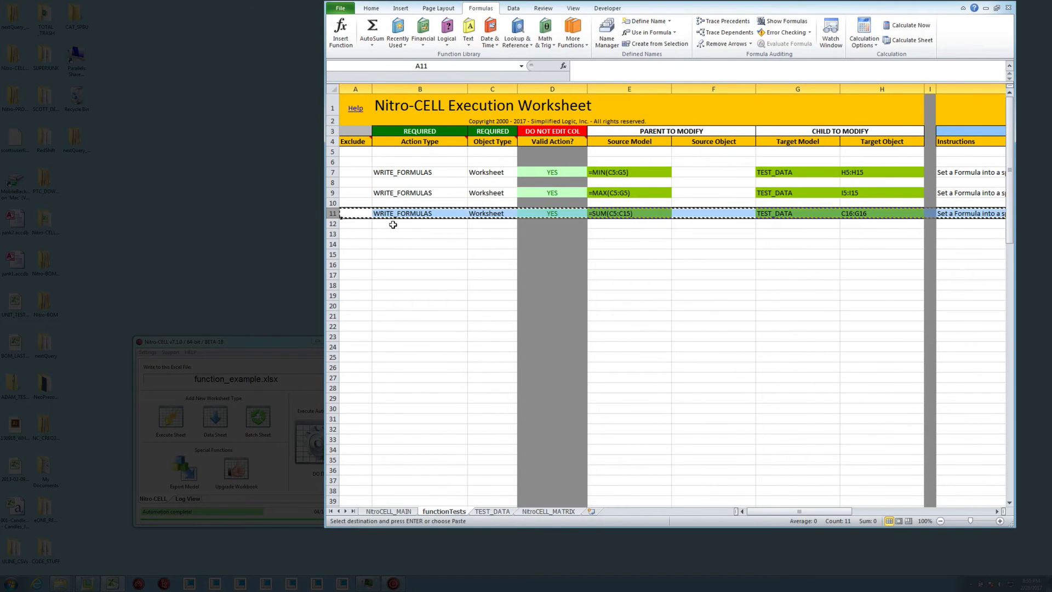
left_click(333, 234)
key("ctrl+v")
left_click(437, 234)
key("Escape")
Change row 13's Source Model formula to =SUM(myData)
left_click(616, 234)
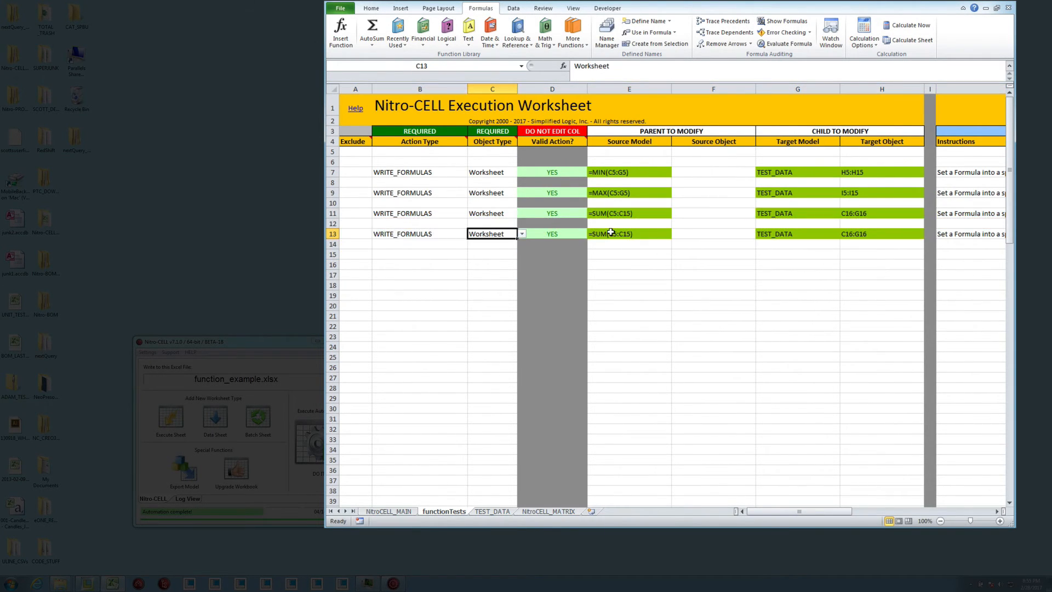
double_click(634, 234)
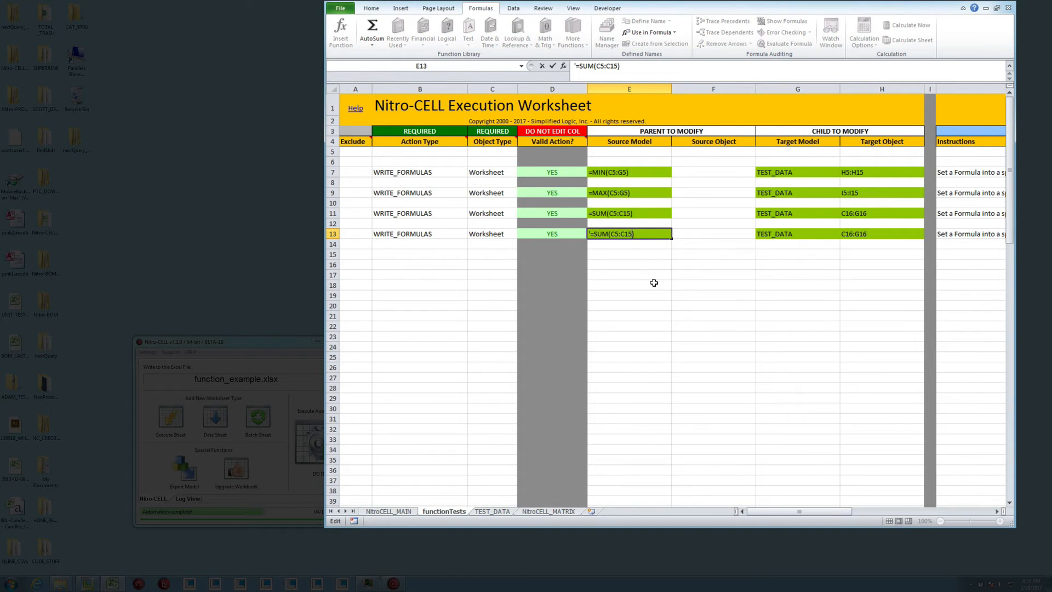
key("BackSpace")
key("BackSpace")
key("BackSpace")
key("BackSpace")
type("myData")
key("Return")
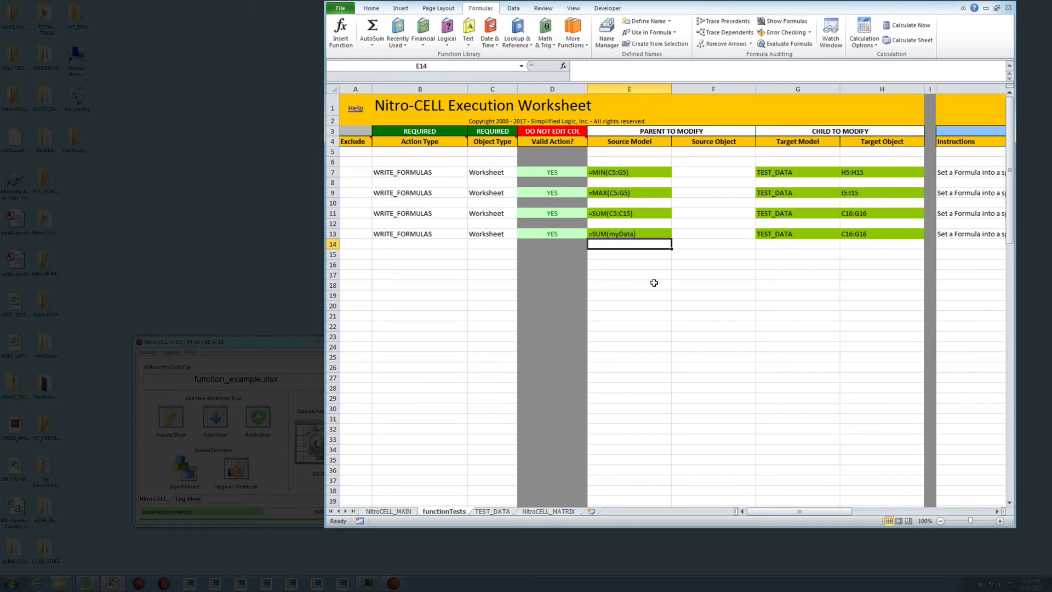
Check the Table Total cell's address in TEST_DATA and set row 13's Target Object in functionTests to C17
key("Up")
key("Right")
key("Right")
key("Right")
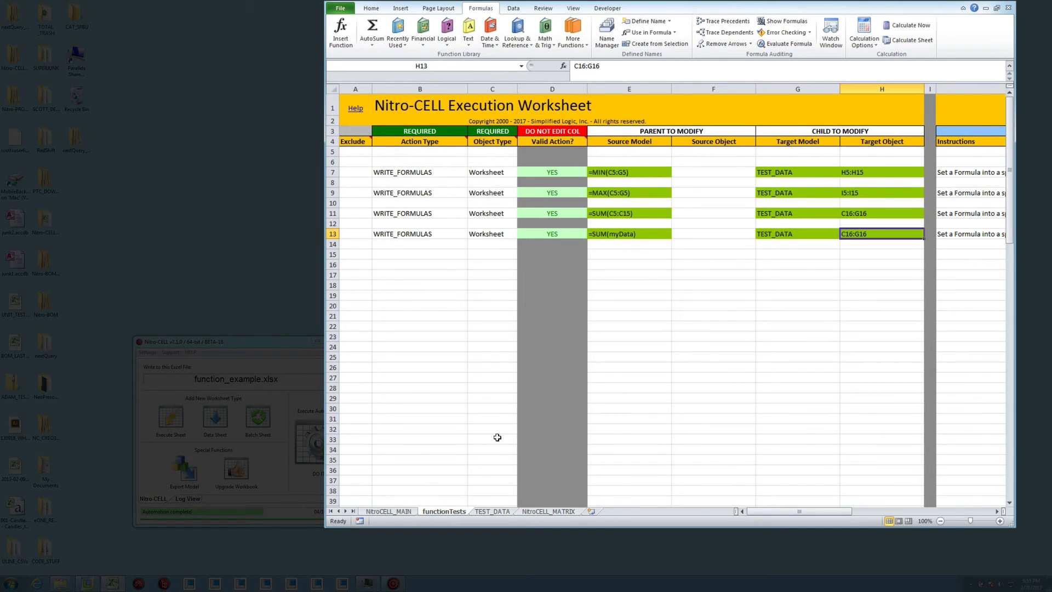
left_click(492, 511)
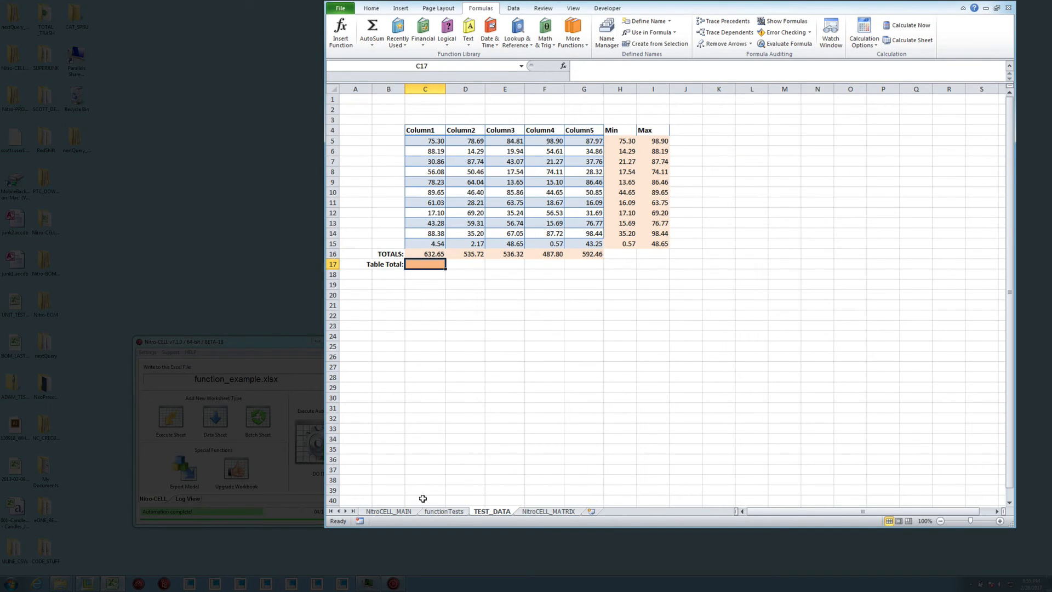
left_click(442, 511)
type("C17")
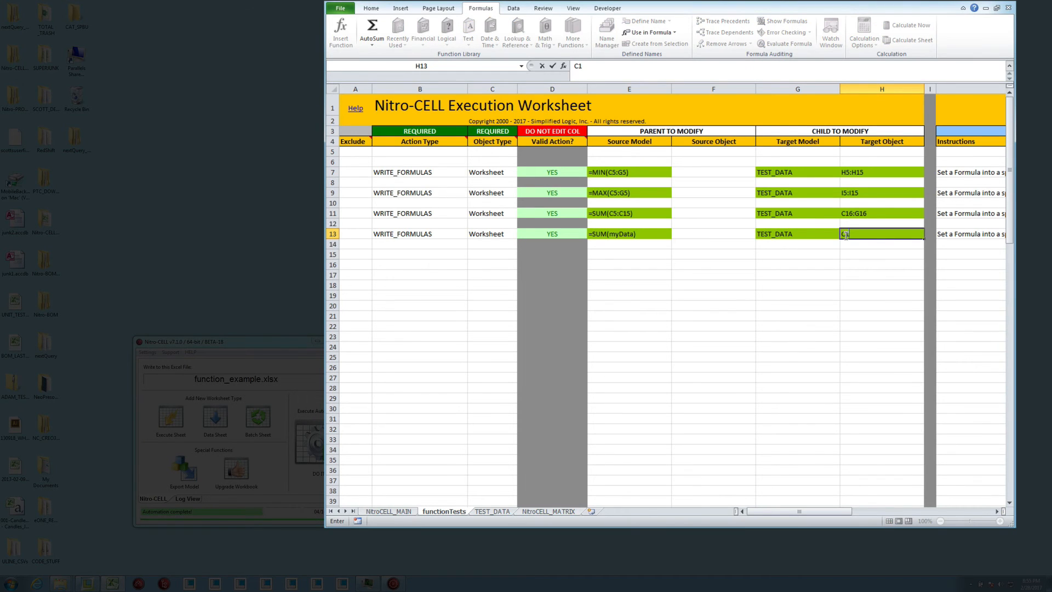
key("Return")
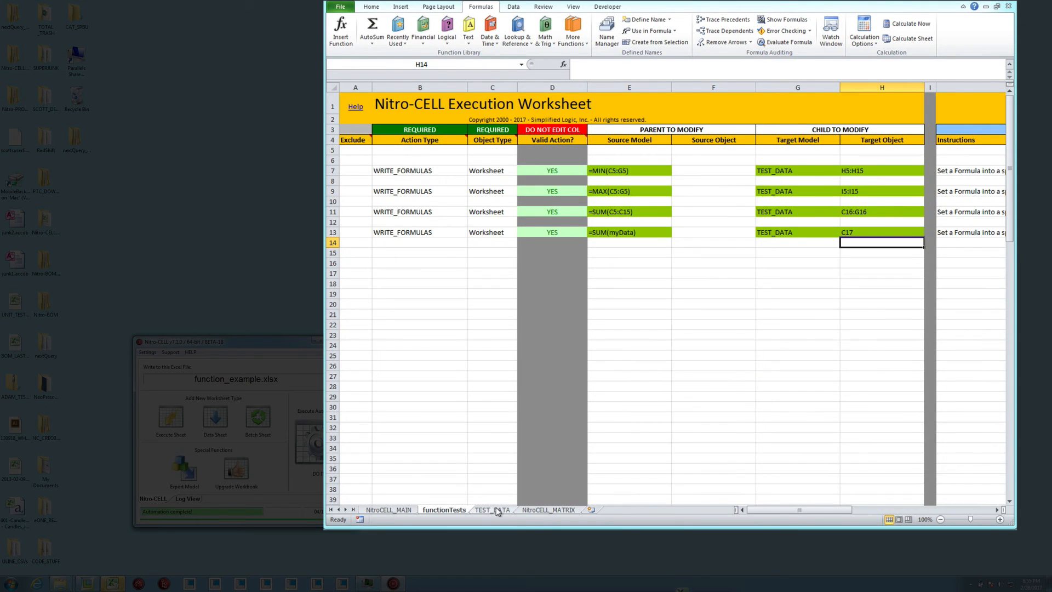
Check the Table Total formula in C17 of TEST_DATA and return to the functionTests worksheet
left_click(498, 512)
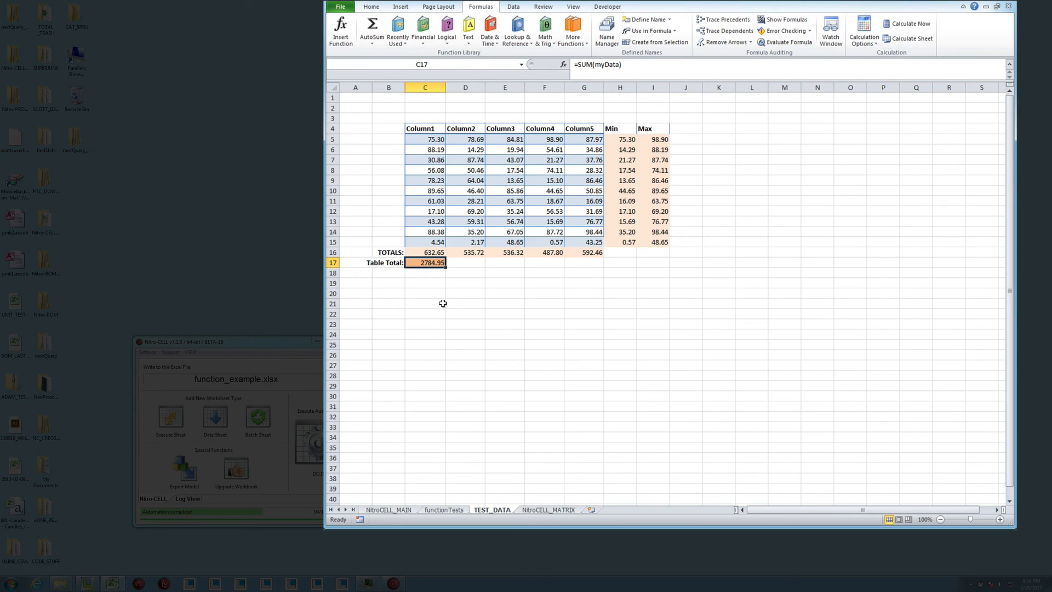
key("F2")
key("Escape")
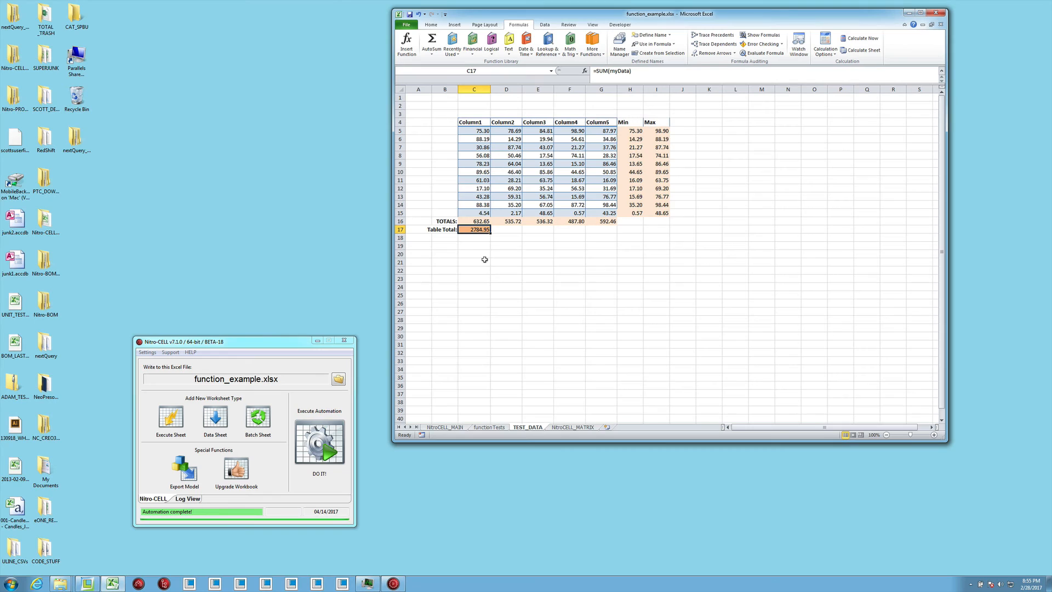
left_click(488, 427)
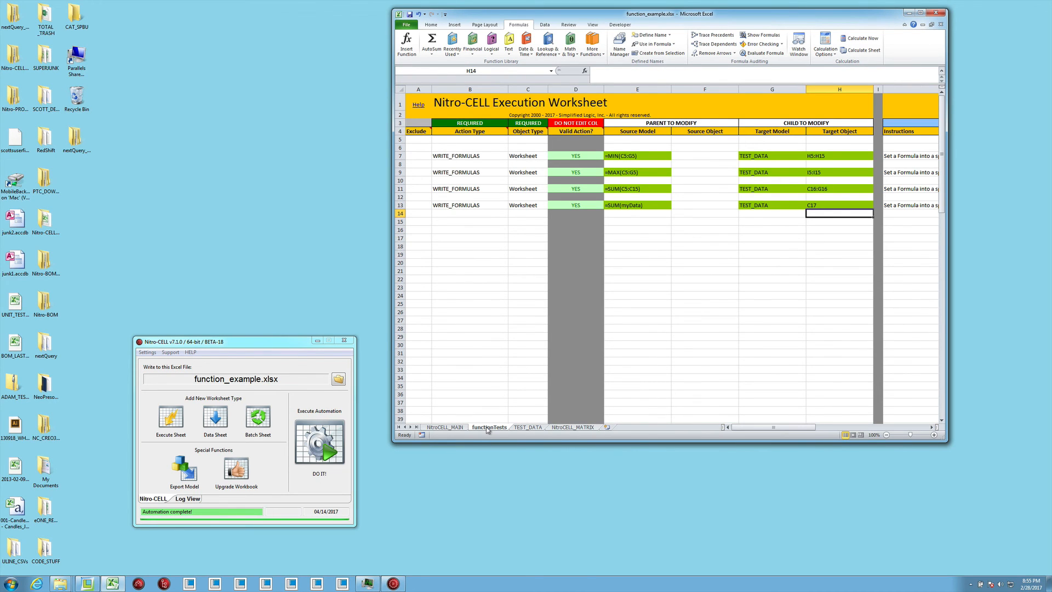